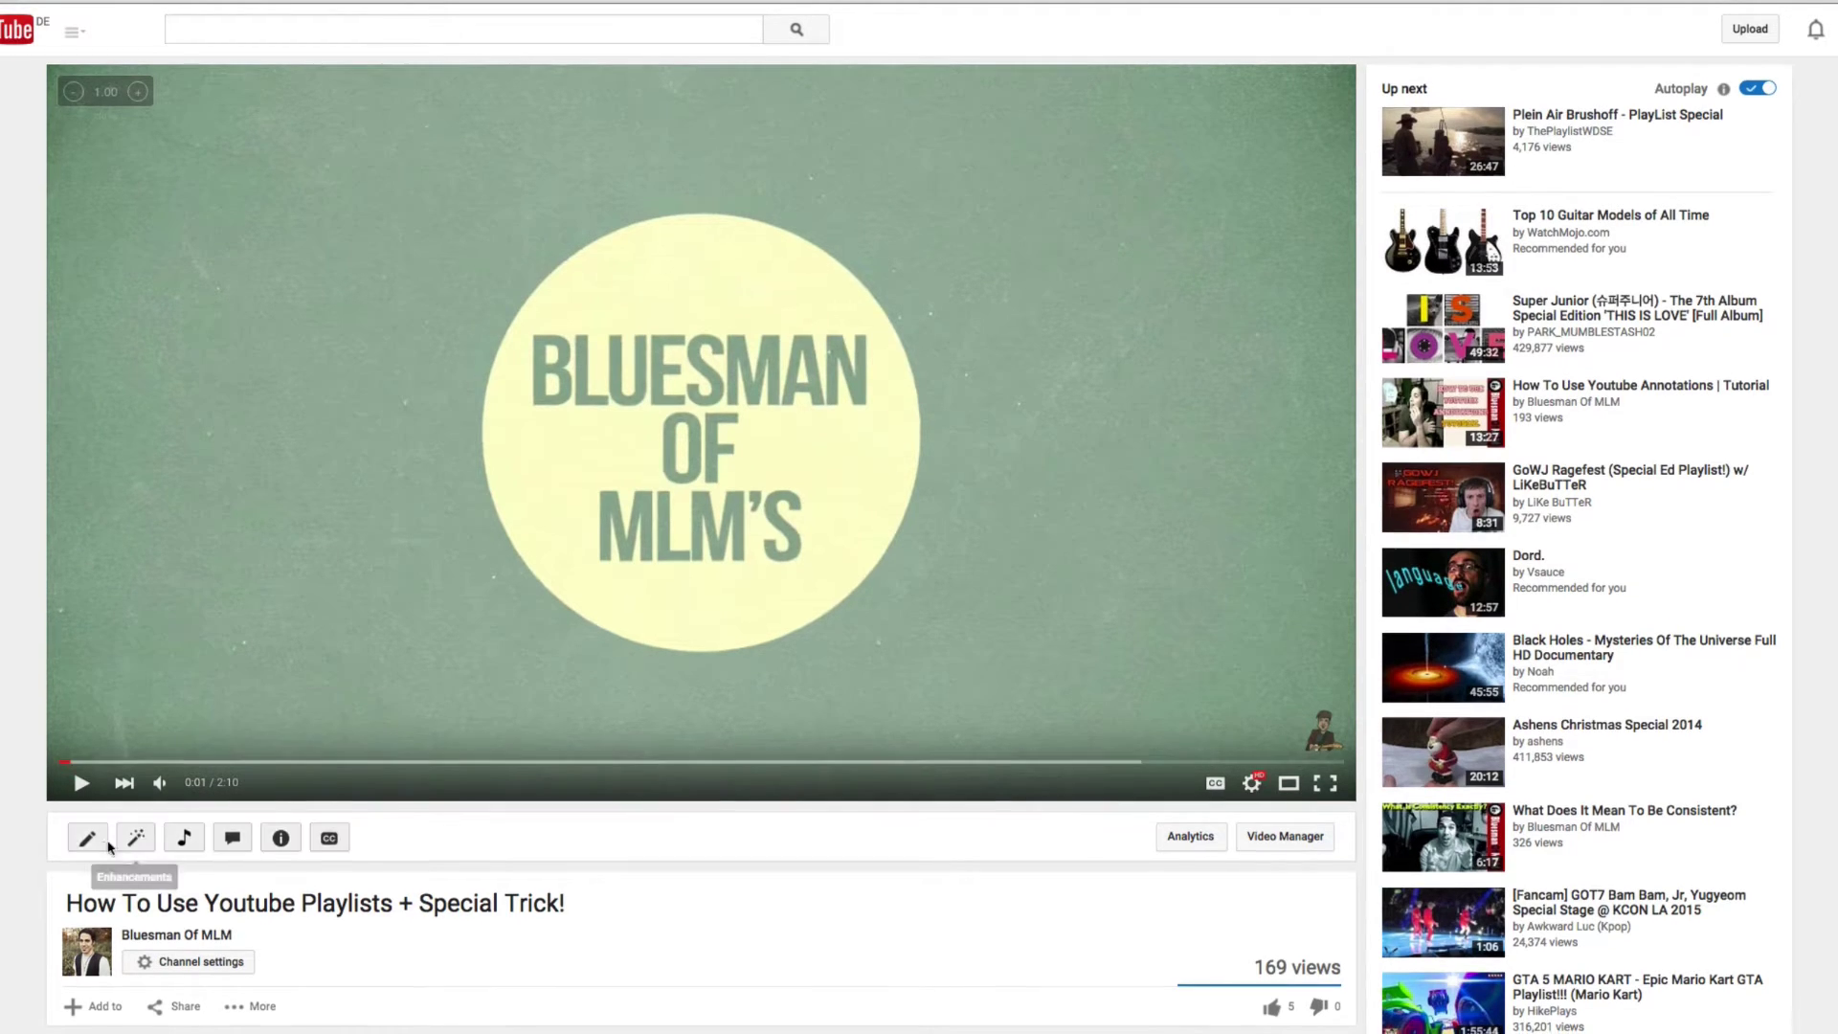
Open the cards editor for this video and move the timeline marker to 0:30
{"action": "scroll", "coordinate": [136, 831], "scroll_direction": "down", "scroll_amount": 1}
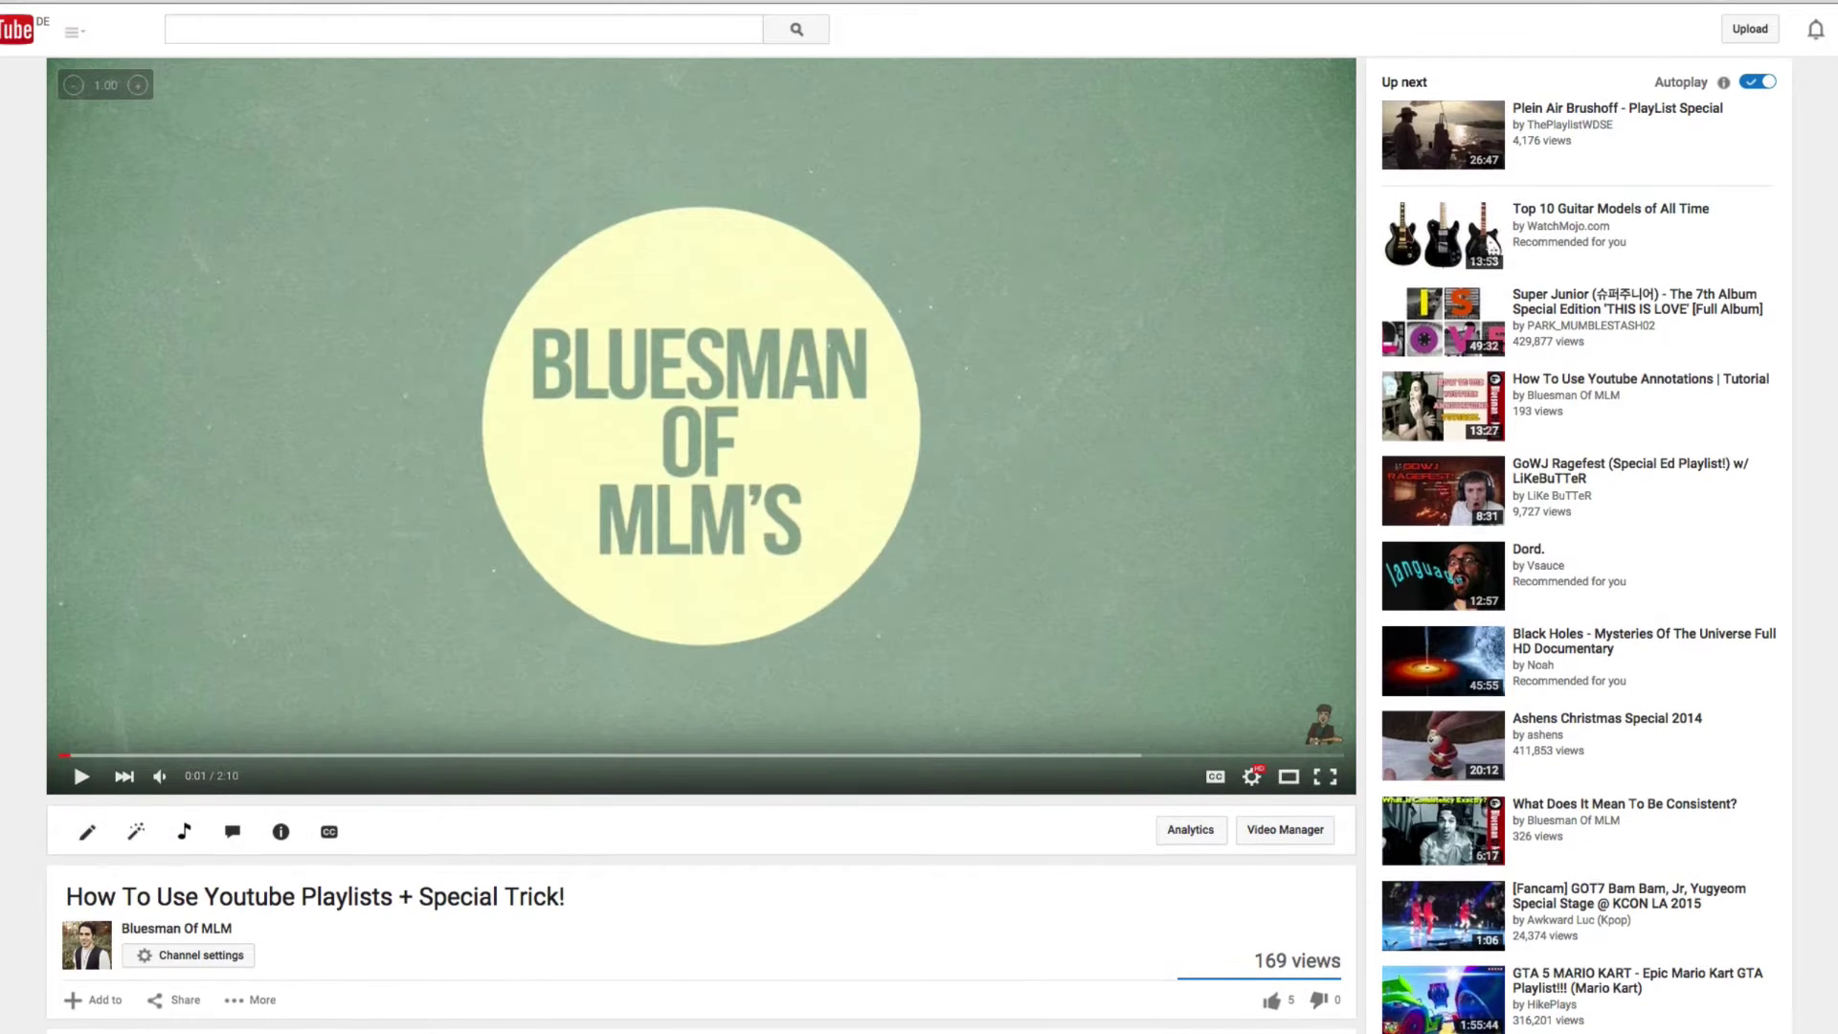
{"action": "scroll", "coordinate": [285, 850], "scroll_direction": "up", "scroll_amount": 1}
{"action": "left_click", "coordinate": [282, 855]}
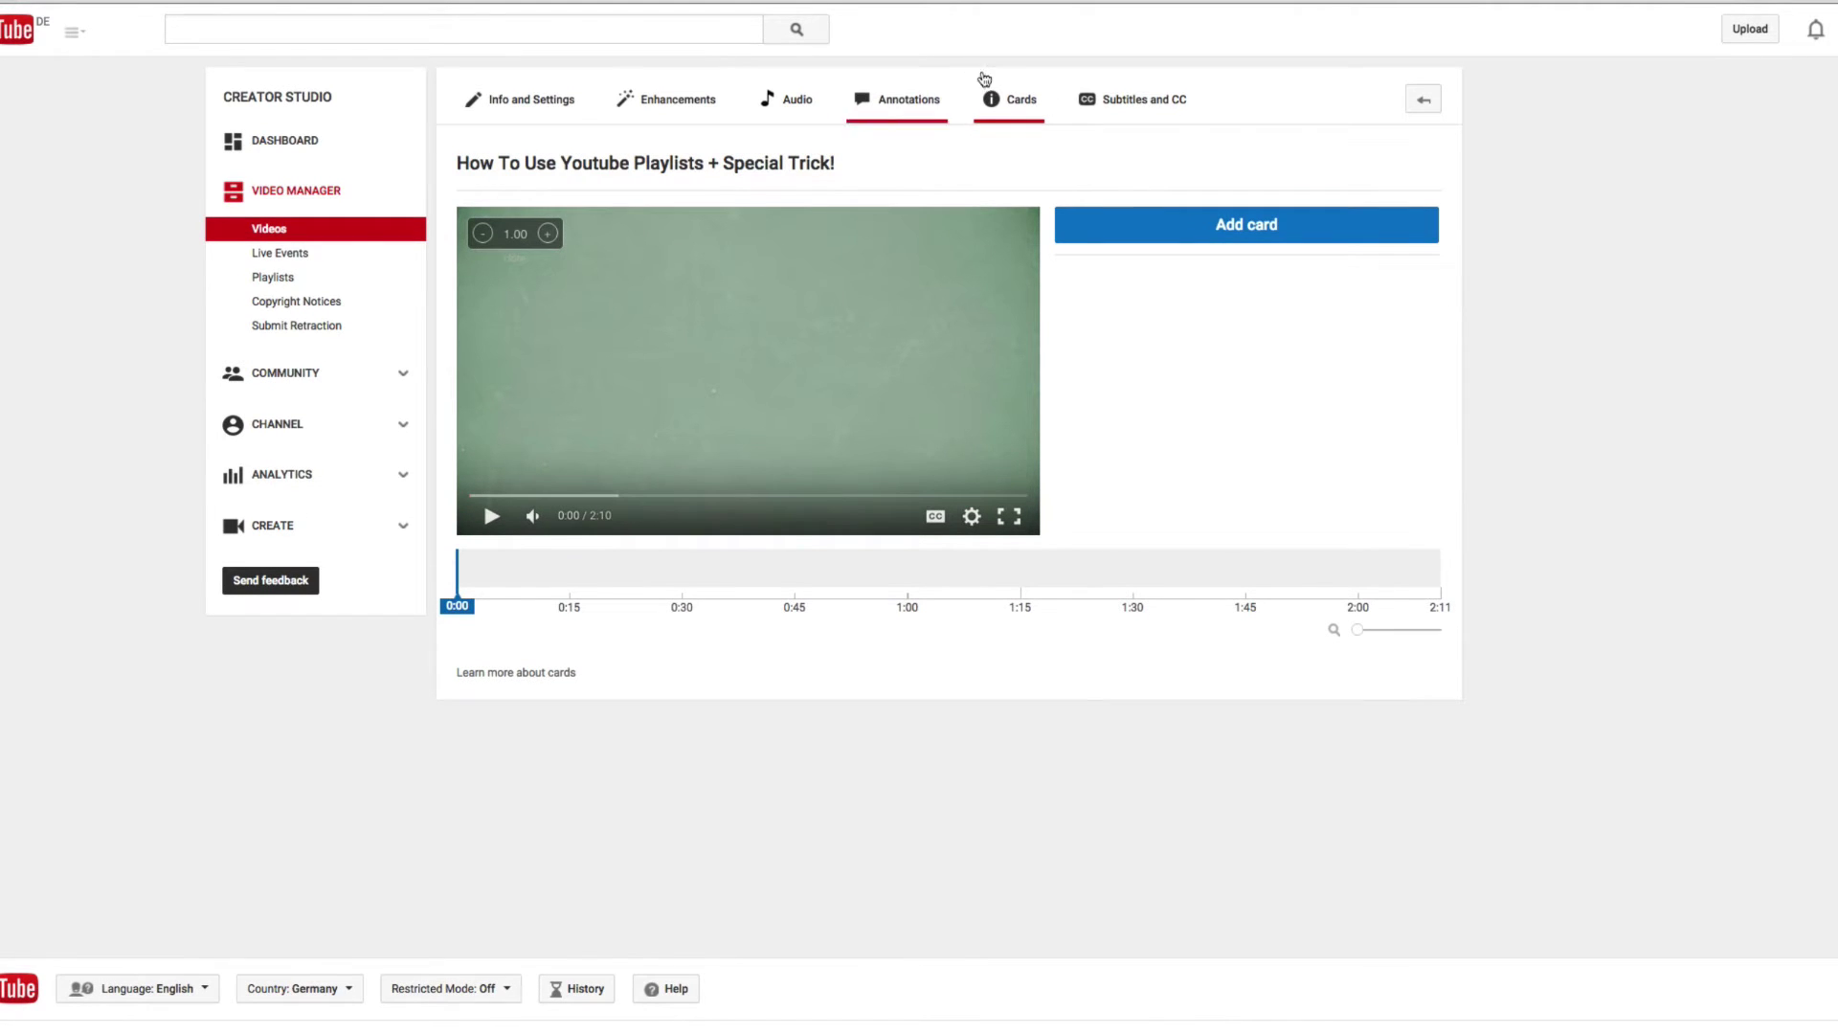
{"action": "left_click", "coordinate": [473, 574]}
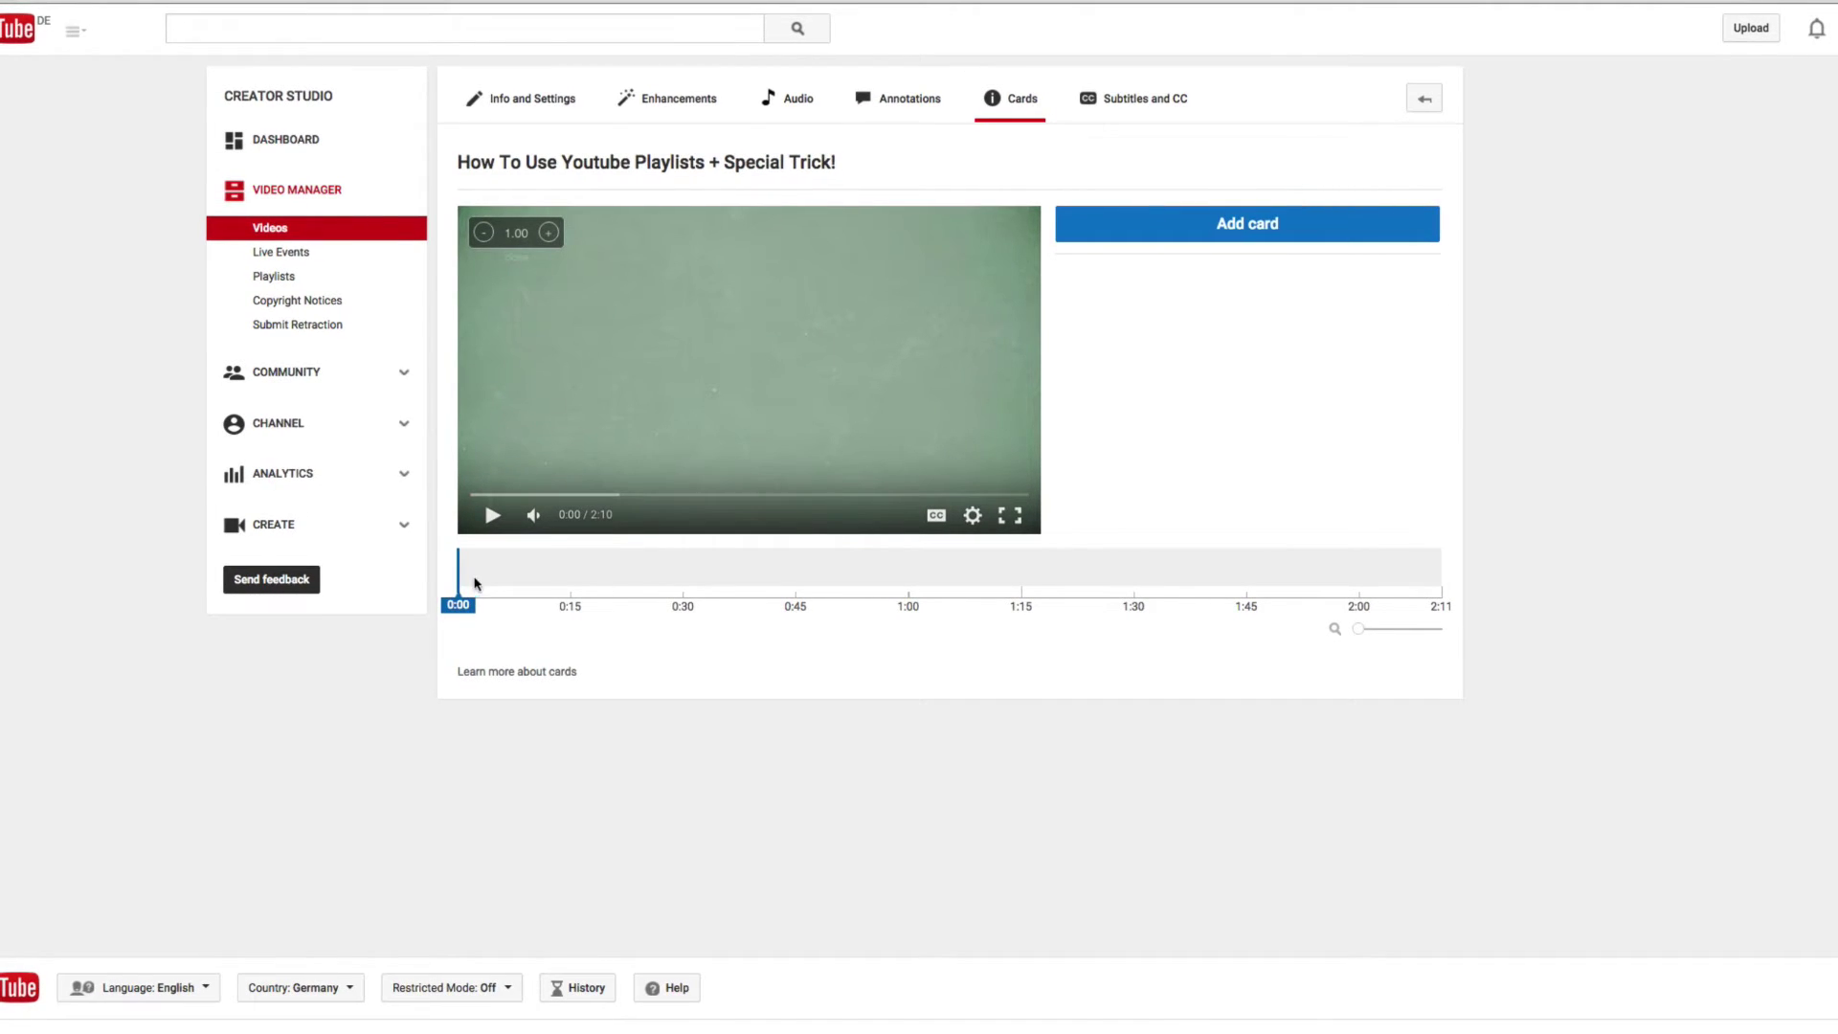
{"action": "left_click_drag", "start_coordinate": [490, 574], "coordinate": [683, 589]}
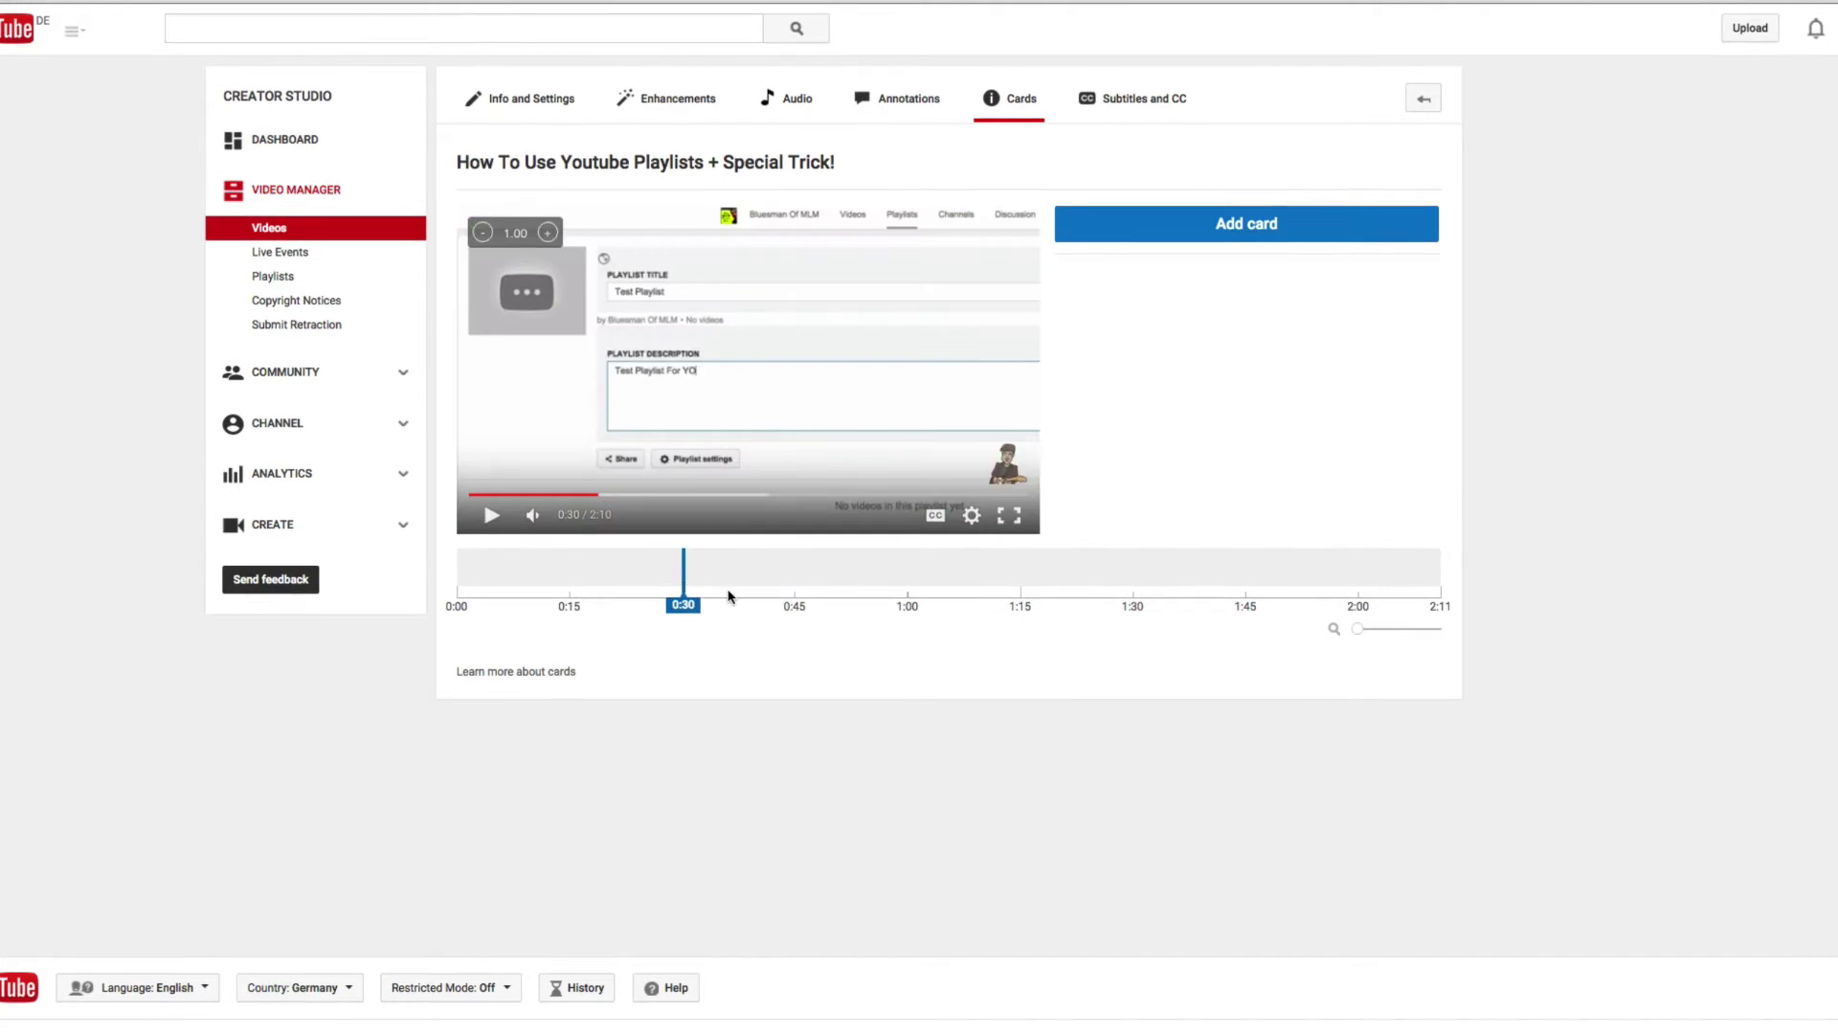
Start creating an Associated website card at the current timeline position
{"action": "left_click", "coordinate": [1226, 234]}
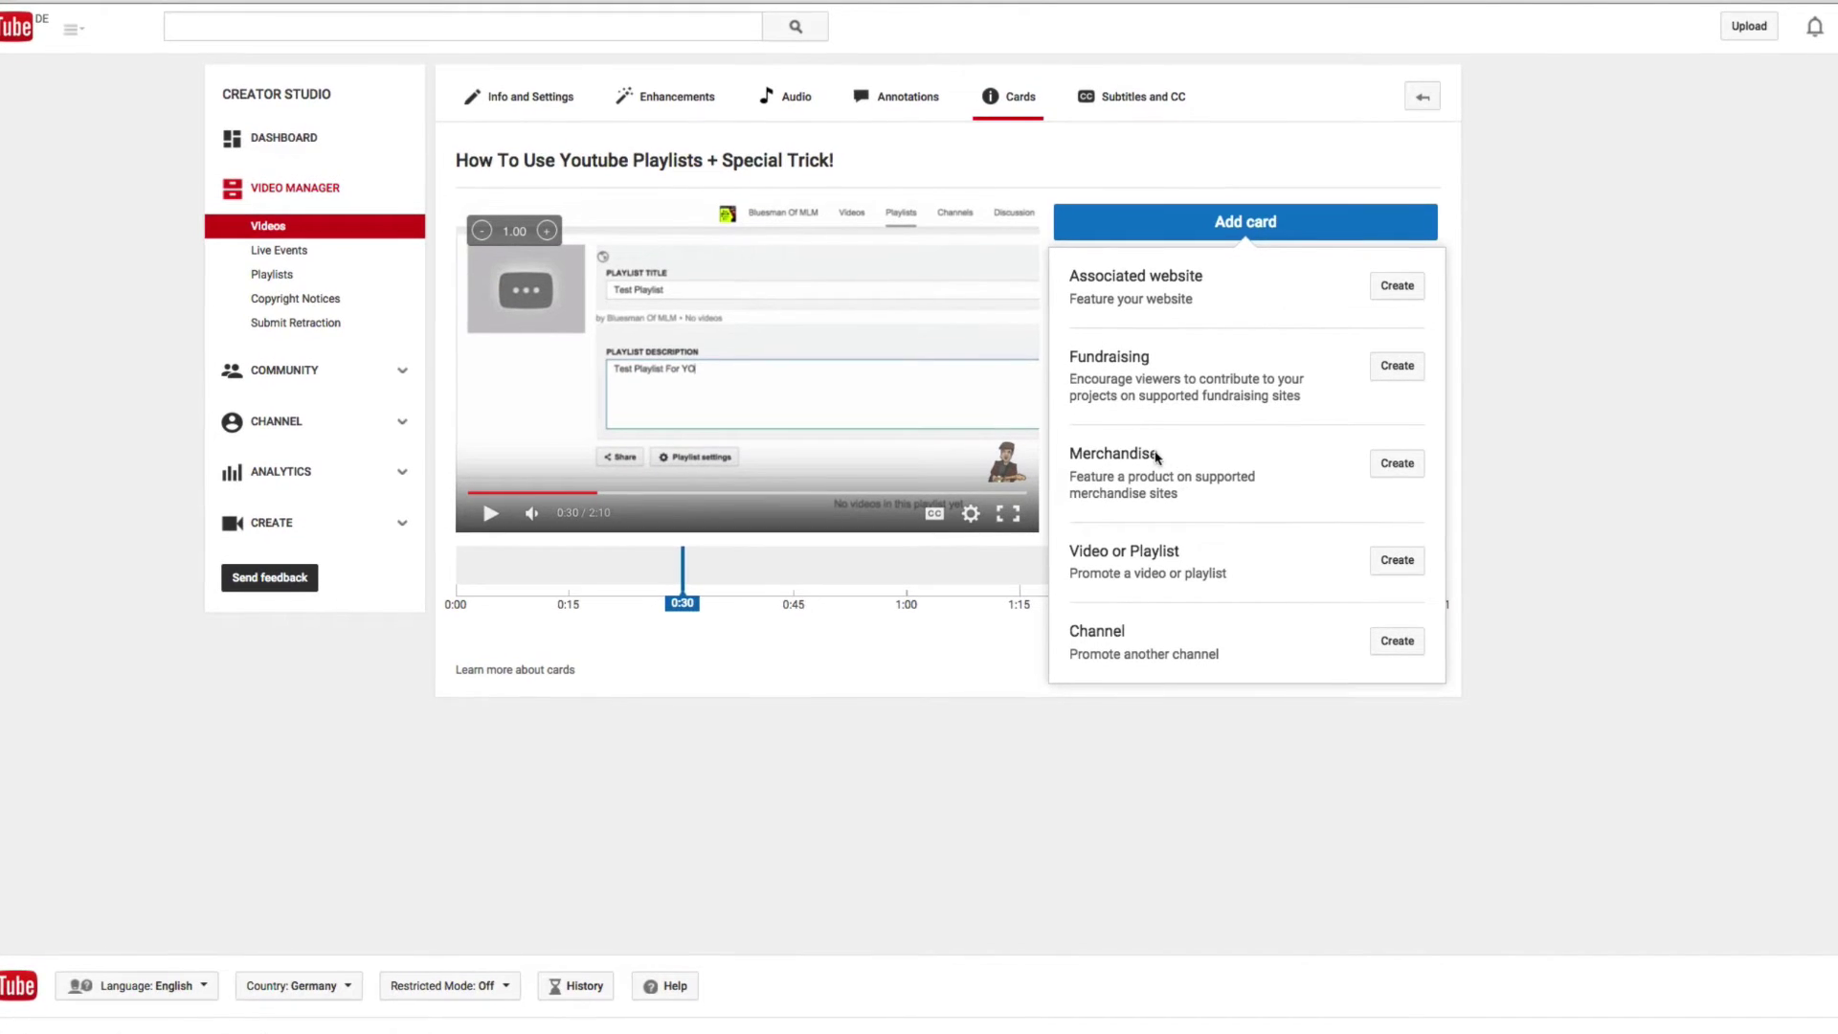
{"action": "left_click", "coordinate": [1399, 285]}
{"action": "left_click", "coordinate": [855, 541]}
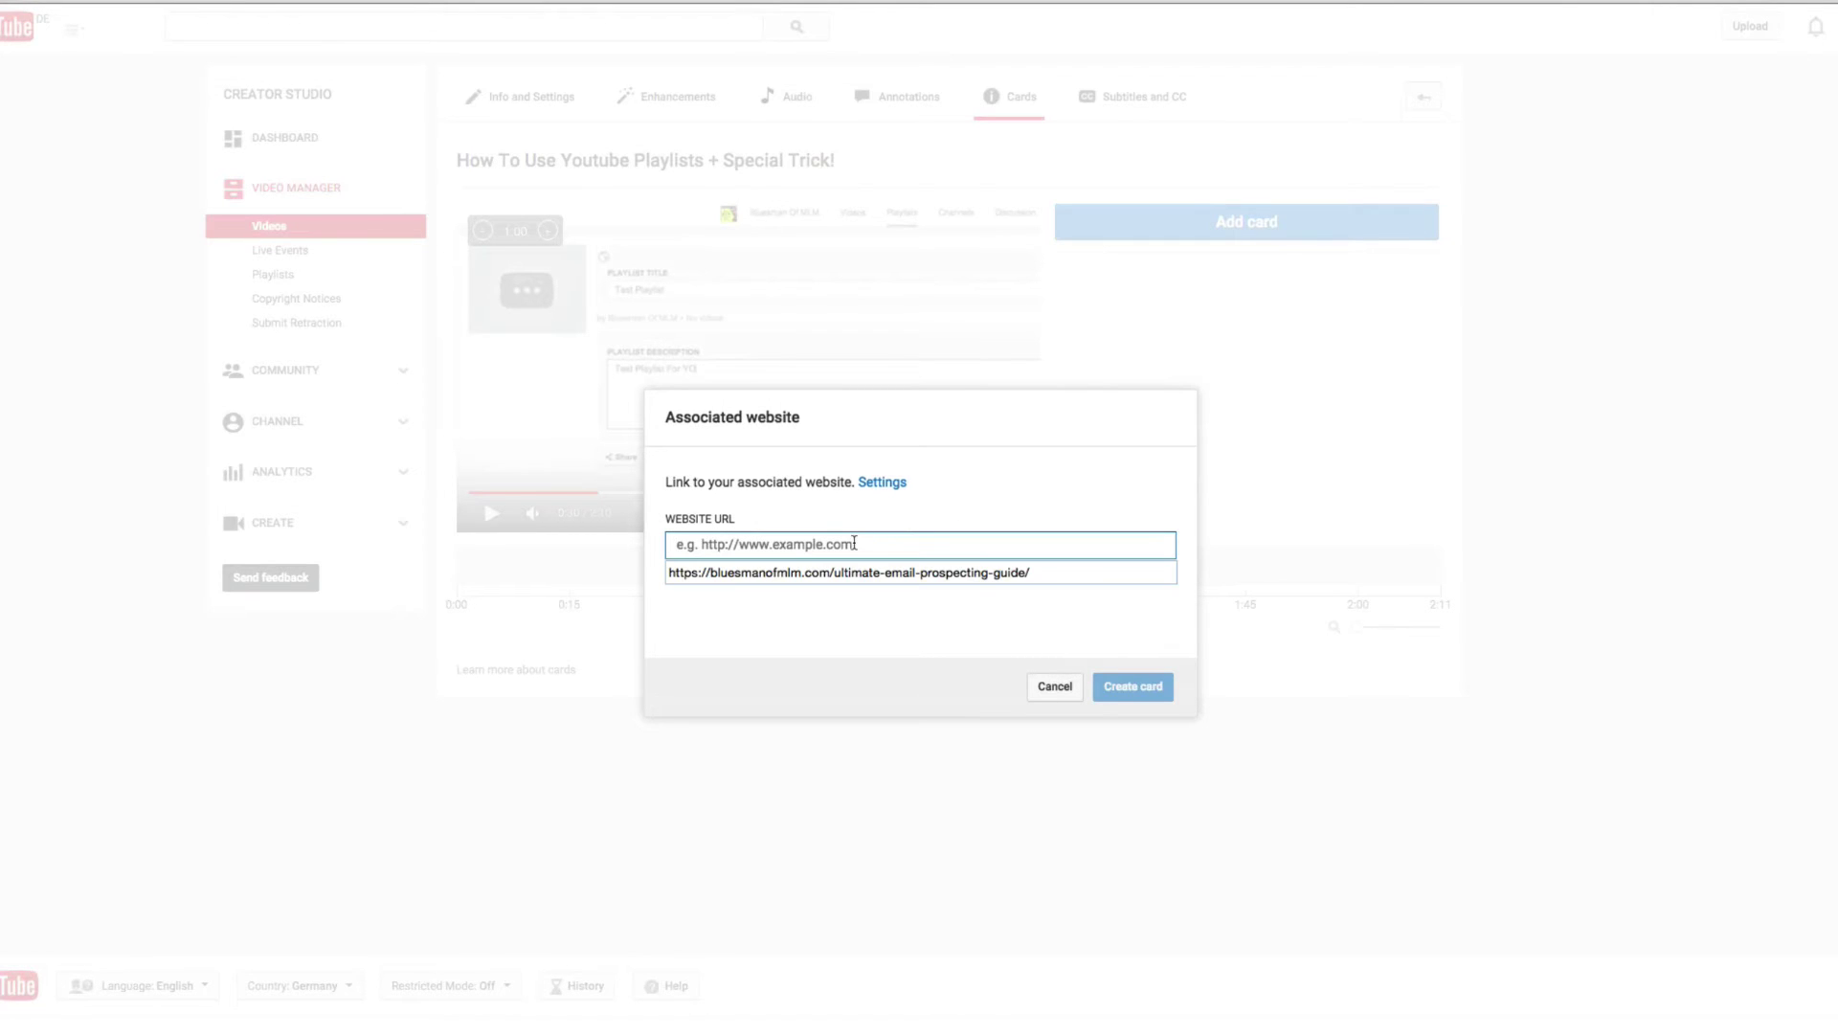
{"action": "key", "text": "ctrl+v"}
{"action": "key", "text": "ctrl+a"}
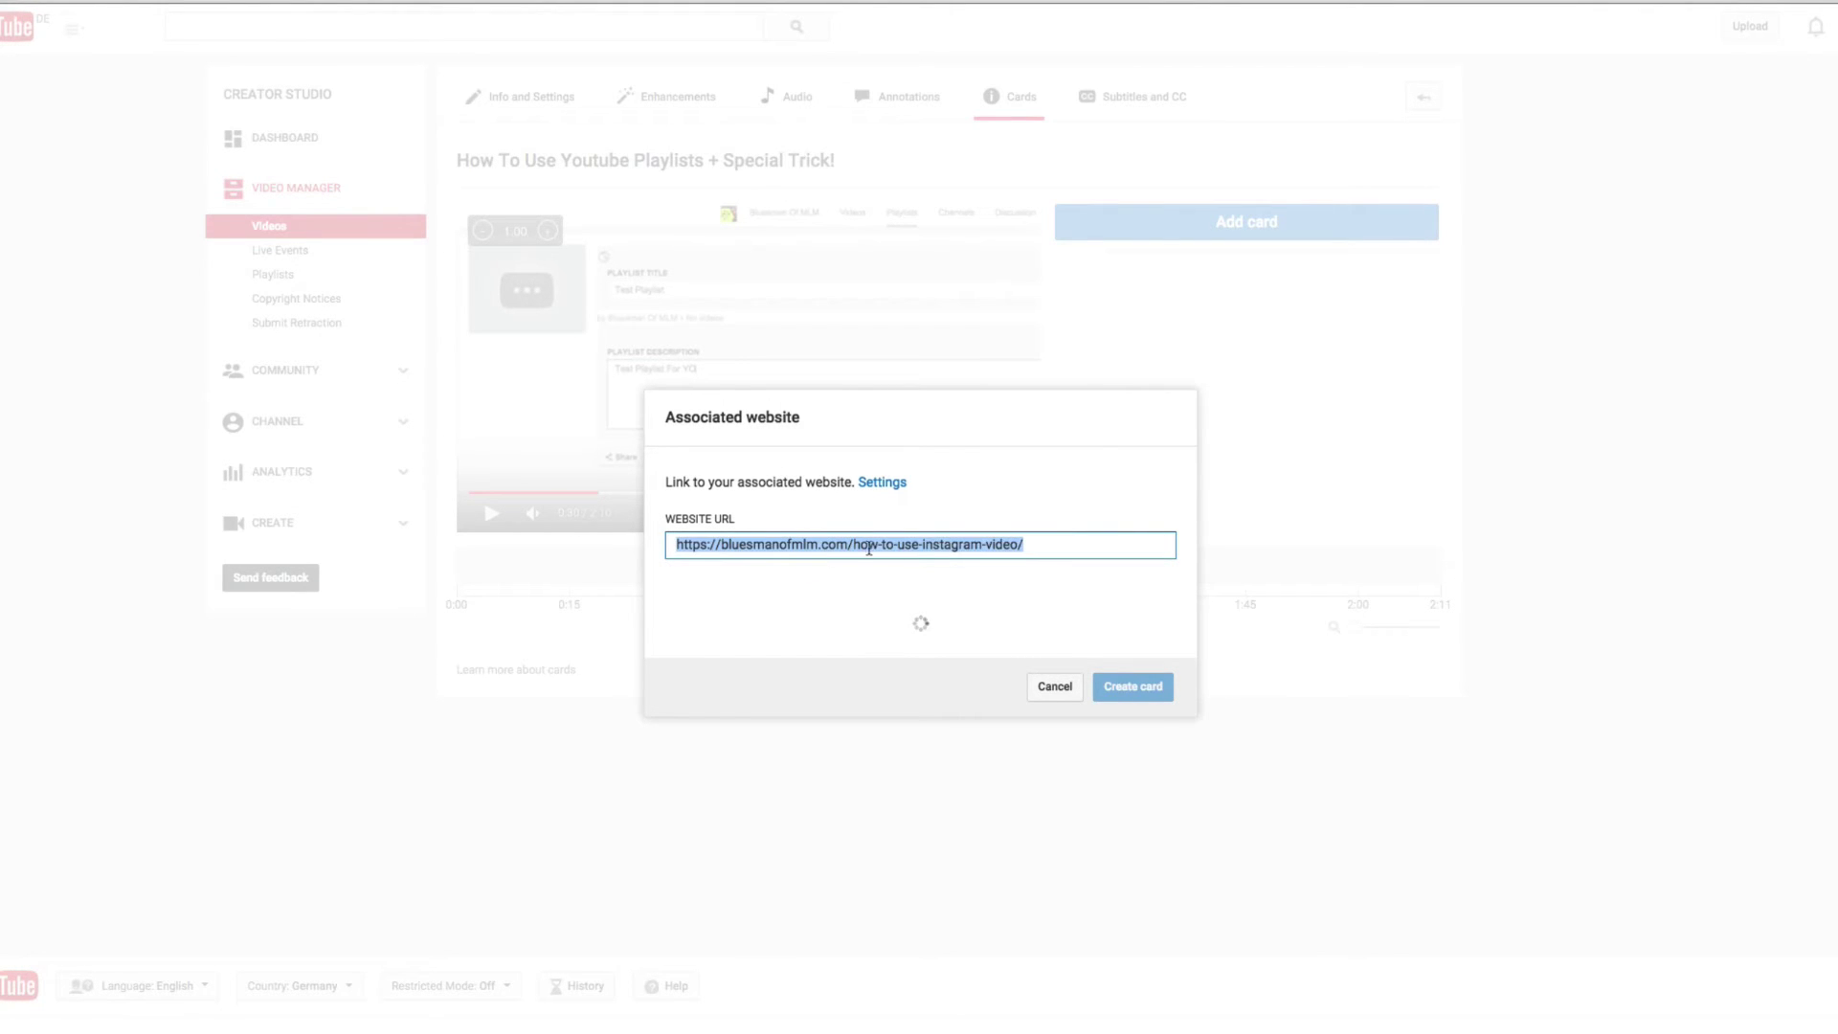
{"action": "key", "text": "BackSpace"}
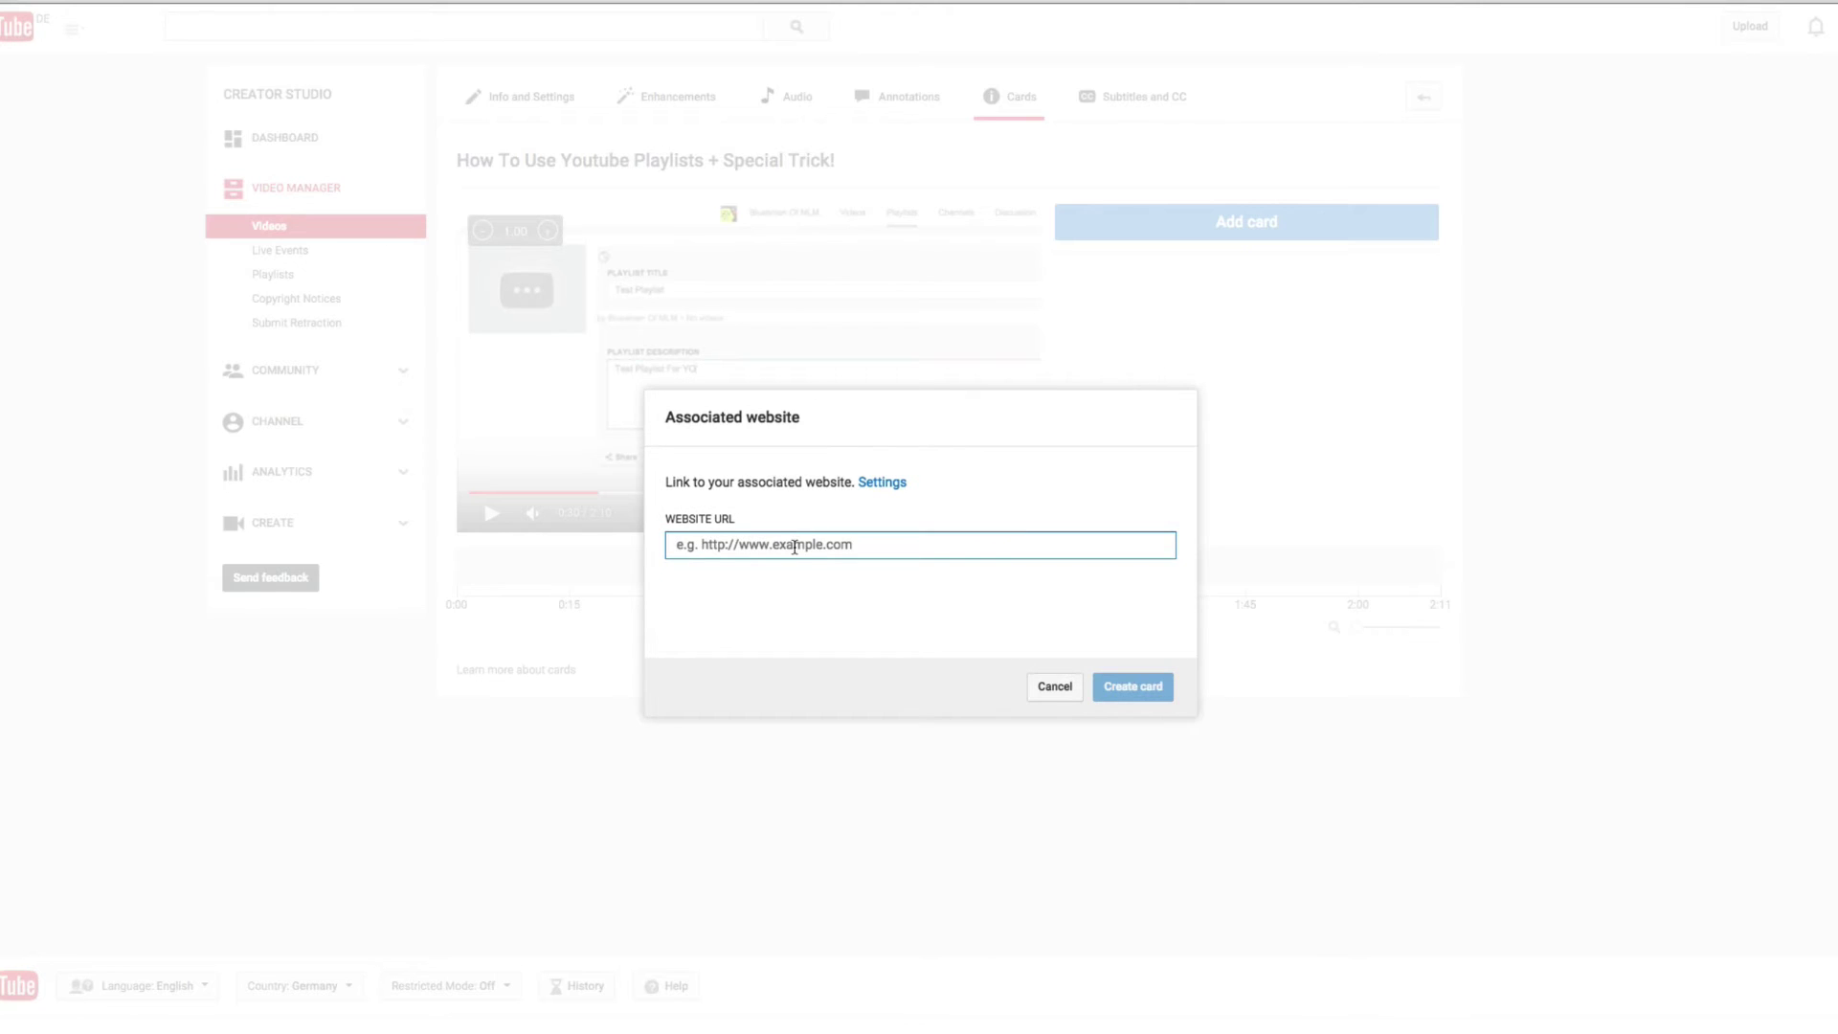
{"action": "left_click", "coordinate": [791, 541]}
{"action": "left_click", "coordinate": [816, 571]}
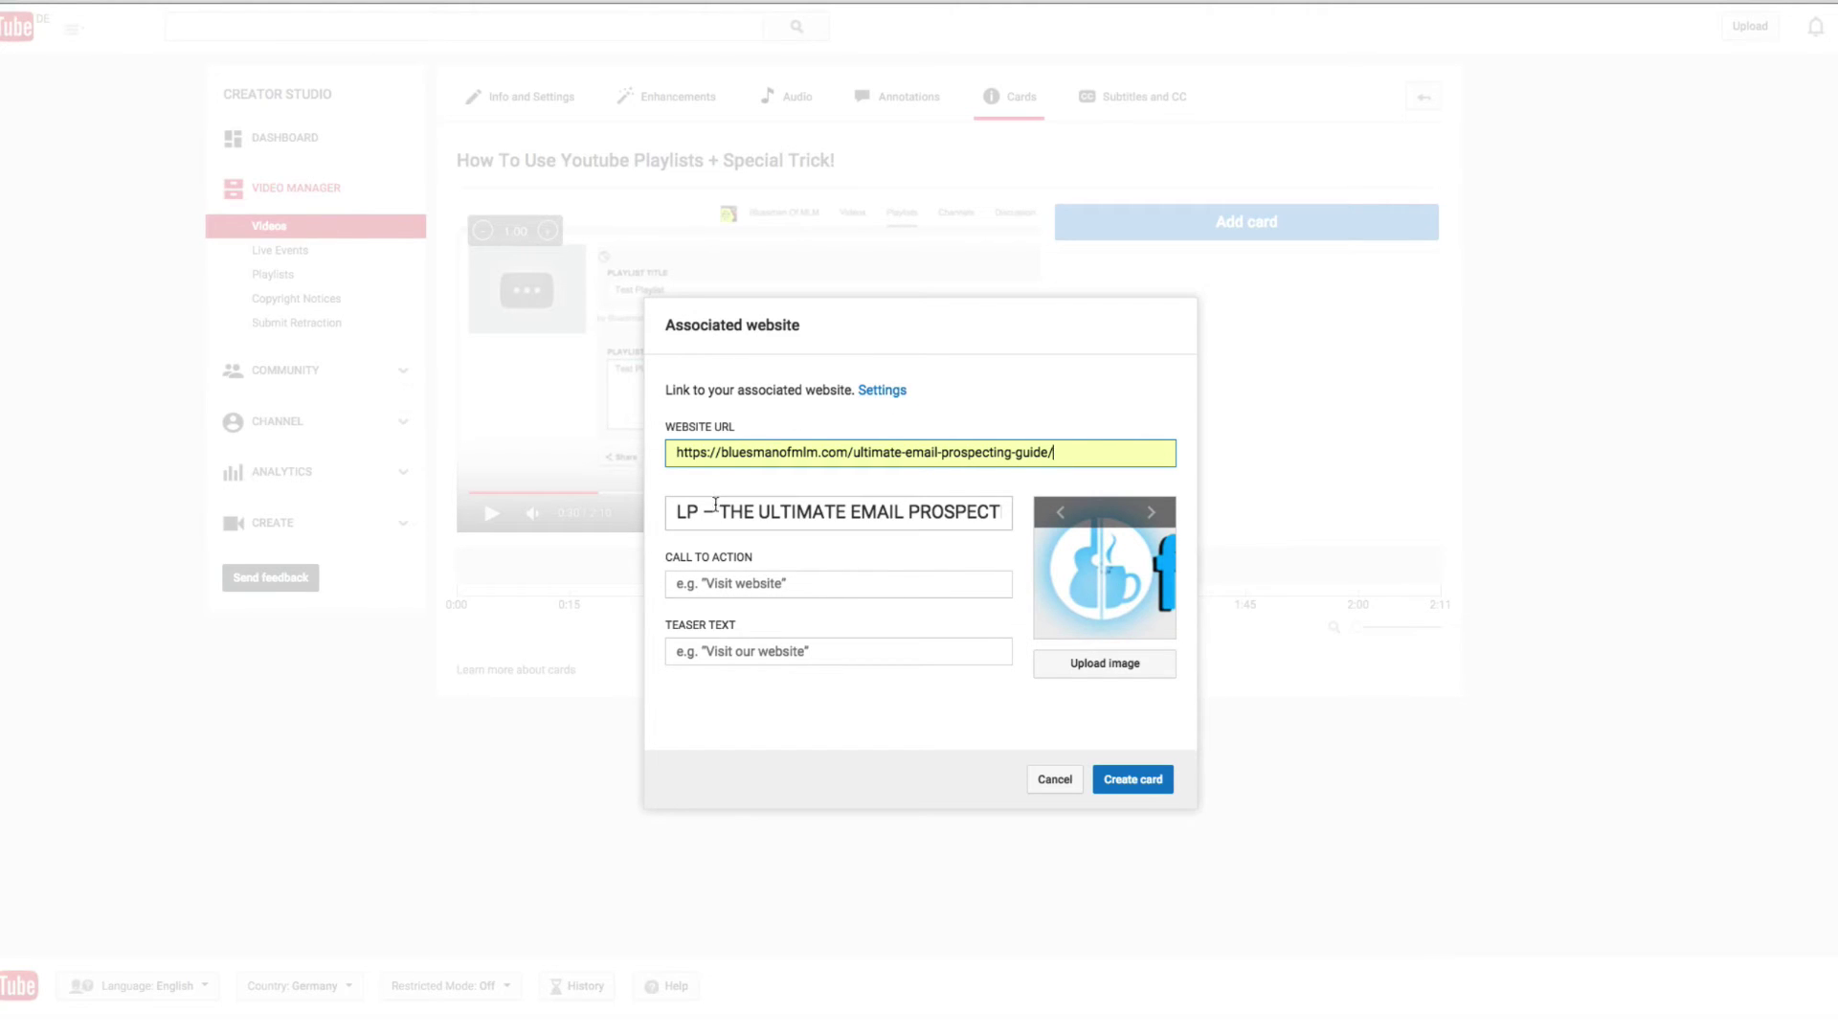
{"action": "left_click_drag", "start_coordinate": [717, 512], "coordinate": [643, 514]}
{"action": "key", "text": "BackSpace"}
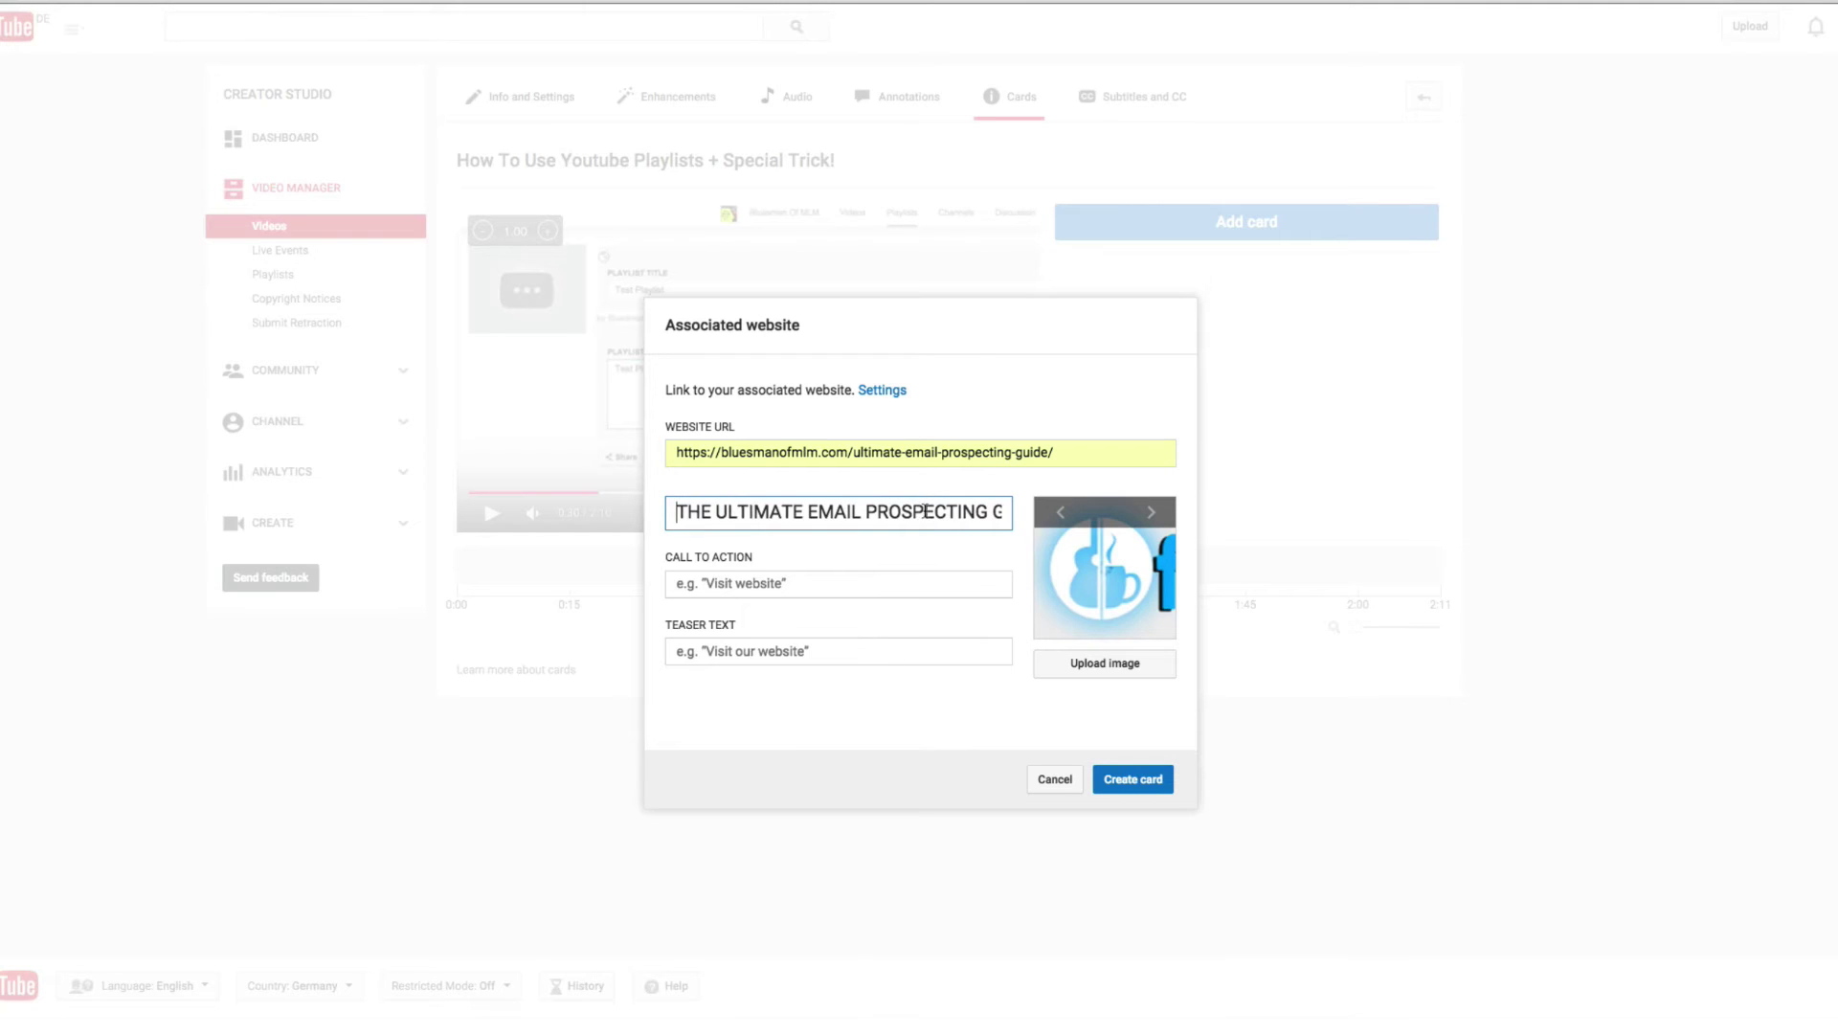
{"action": "left_click", "coordinate": [889, 574]}
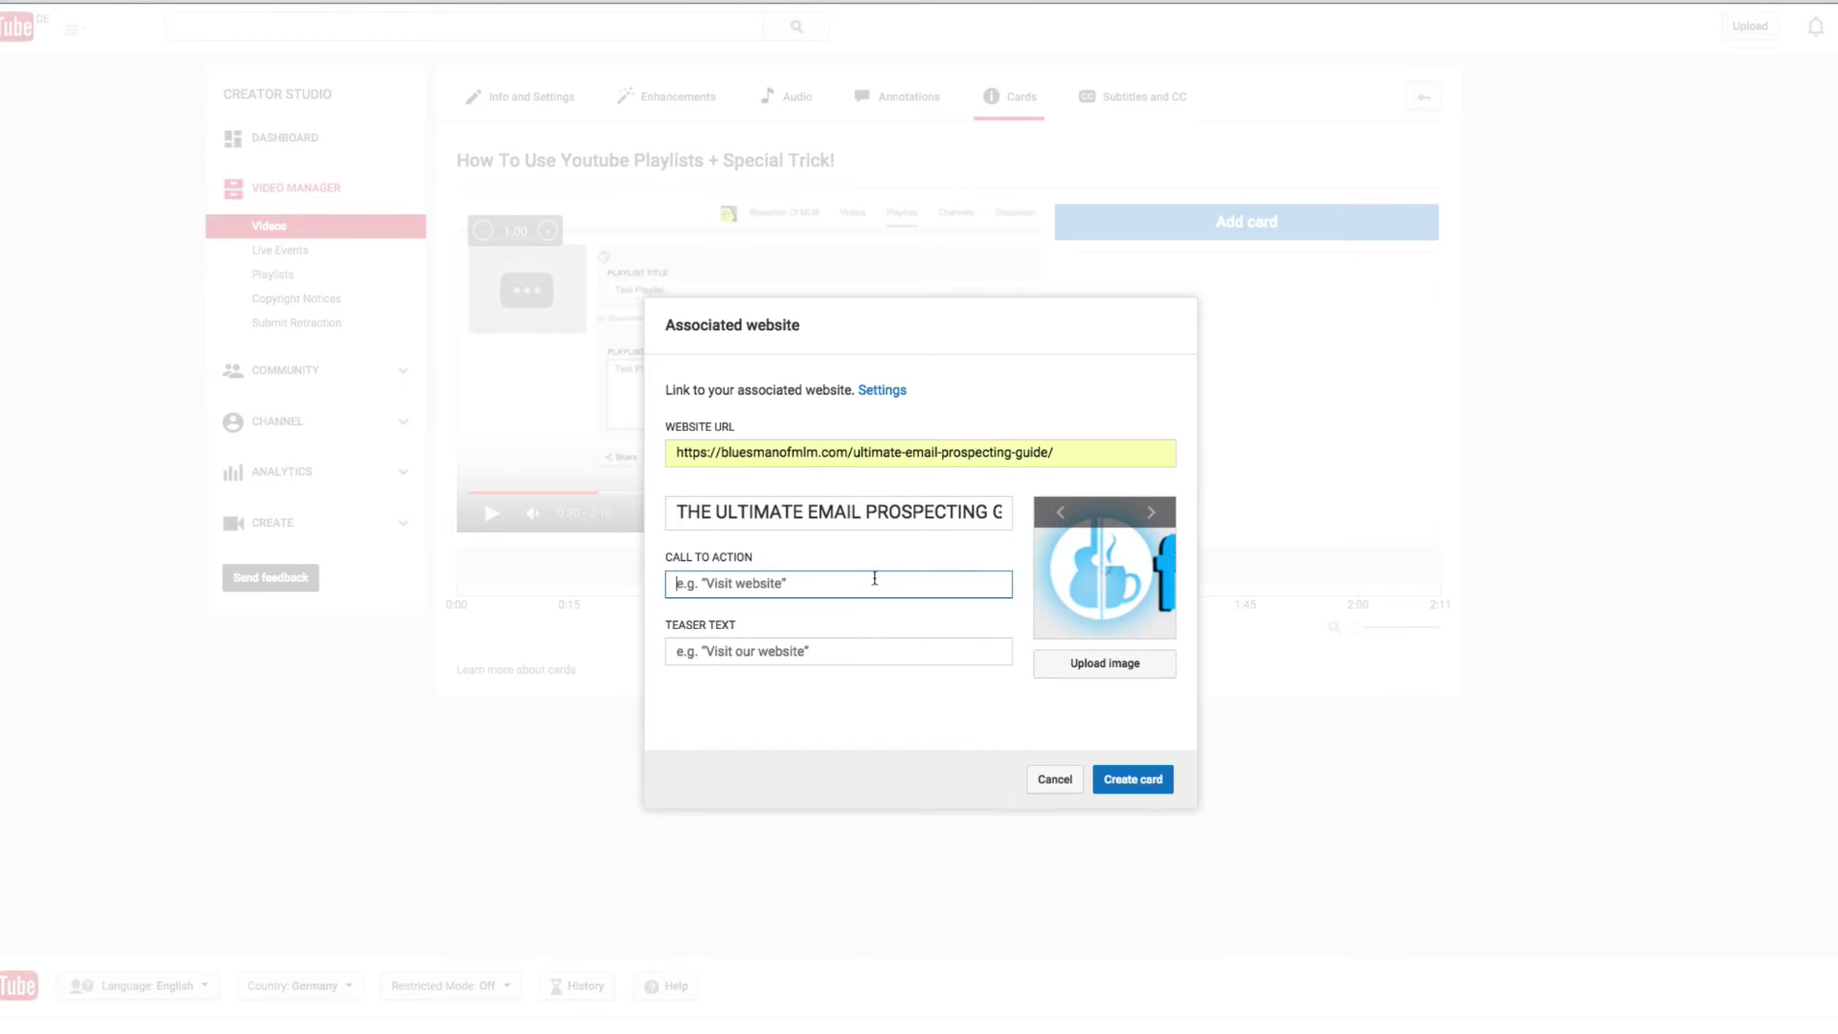
{"action": "left_click", "coordinate": [893, 522]}
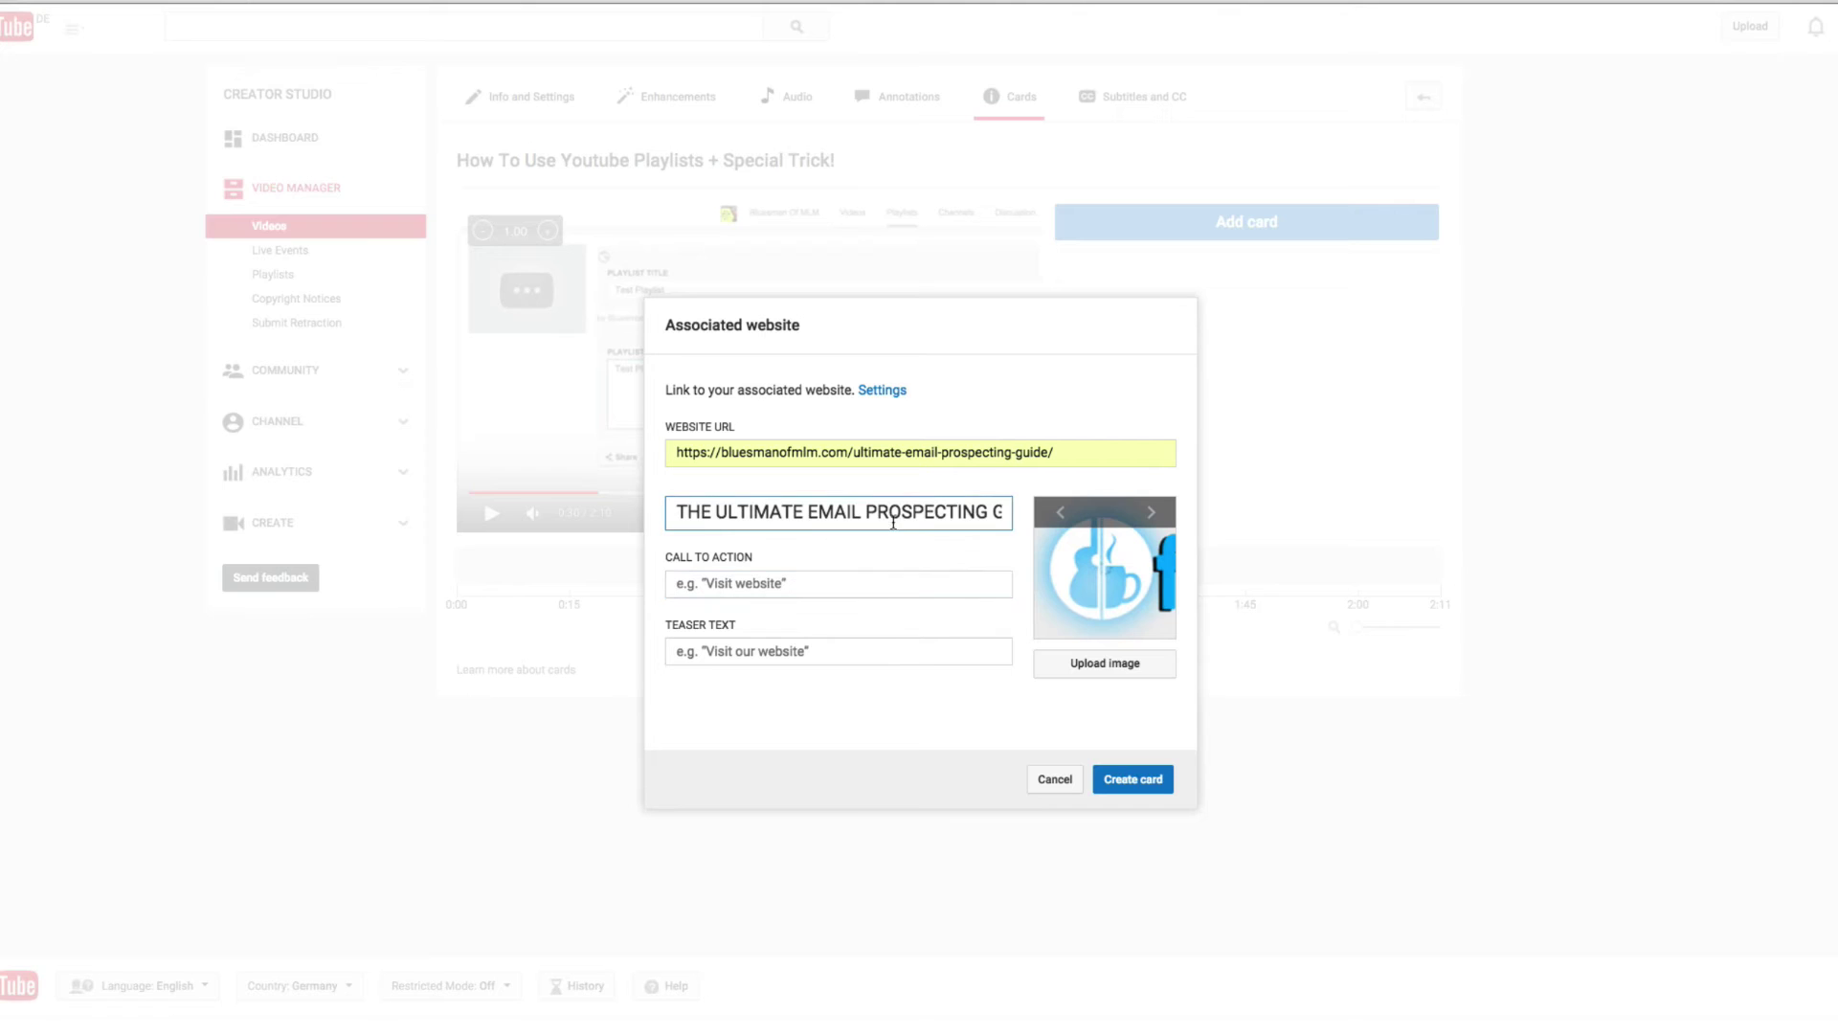
{"action": "left_click", "coordinate": [972, 515]}
Set the card's call to action to "Instant Download - Click Here"
{"action": "left_click", "coordinate": [802, 580]}
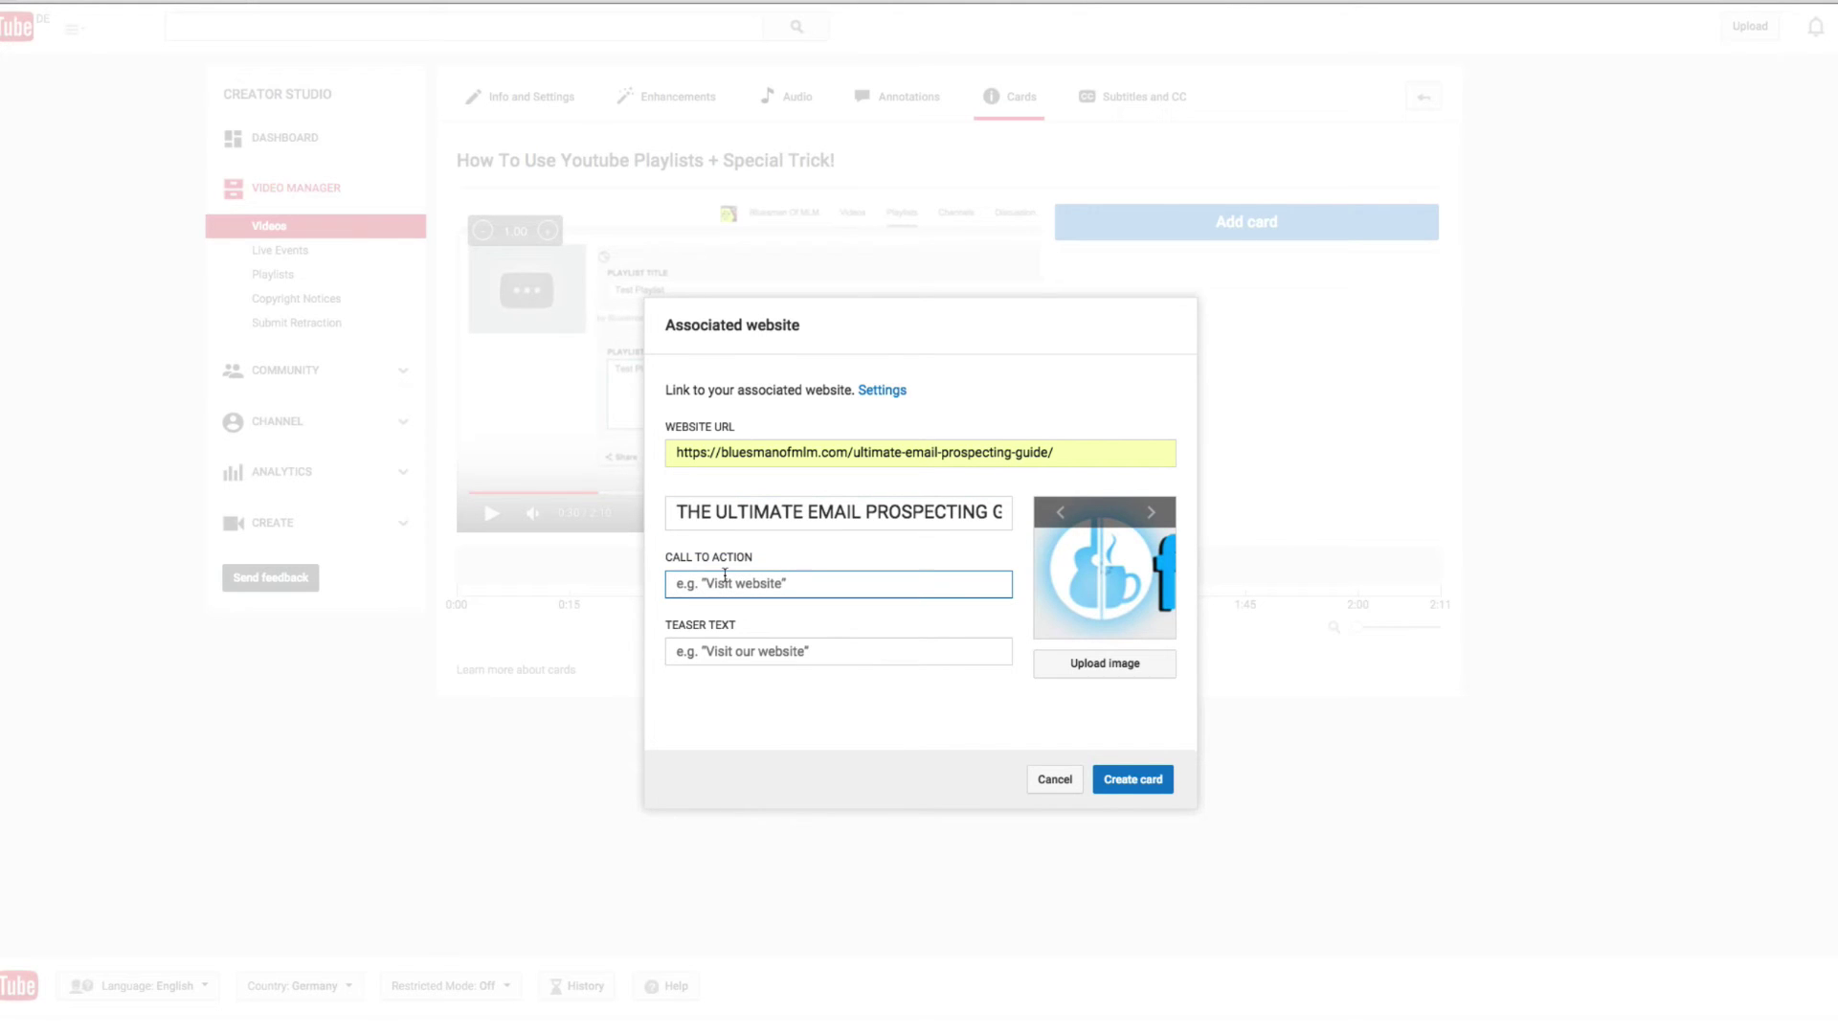
{"action": "type", "text": "Instant Download - Click Here"}
{"action": "key", "text": "BackSpace"}
{"action": "key", "text": "BackSpace"}
{"action": "key", "text": "BackSpace"}
{"action": "key", "text": "BackSpace"}
{"action": "type", "text": "Here"}
Set the card's teaser text to "Get My Email Prospecting Guide"
{"action": "left_click", "coordinate": [737, 652]}
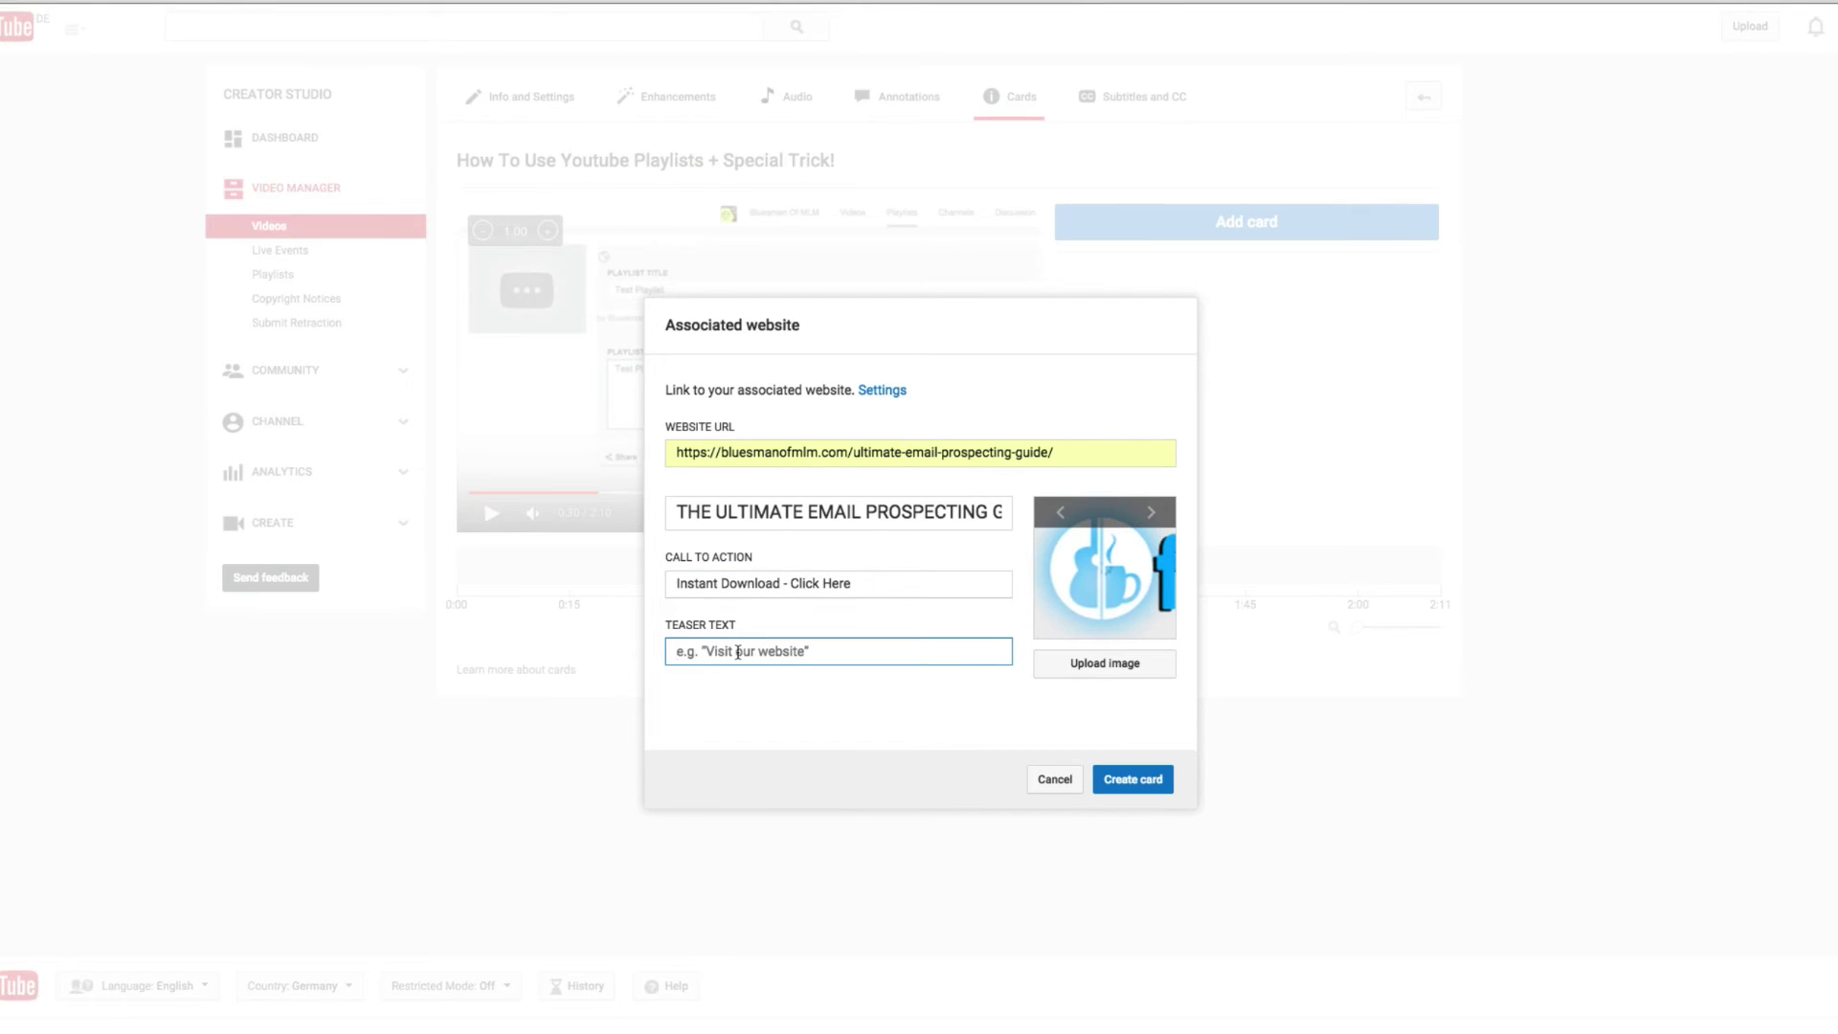
{"action": "type", "text": "G"}
{"action": "key", "text": "BackSpace"}
{"action": "type", "text": "Get My"}
{"action": "type", "text": " Email Prospecting"}
{"action": "type", "text": " Tu"}
{"action": "key", "text": "BackSpace"}
{"action": "key", "text": "BackSpace"}
{"action": "key", "text": "BackSpace"}
{"action": "type", "text": "G"}
{"action": "key", "text": "BackSpace"}
{"action": "type", "text": "G"}
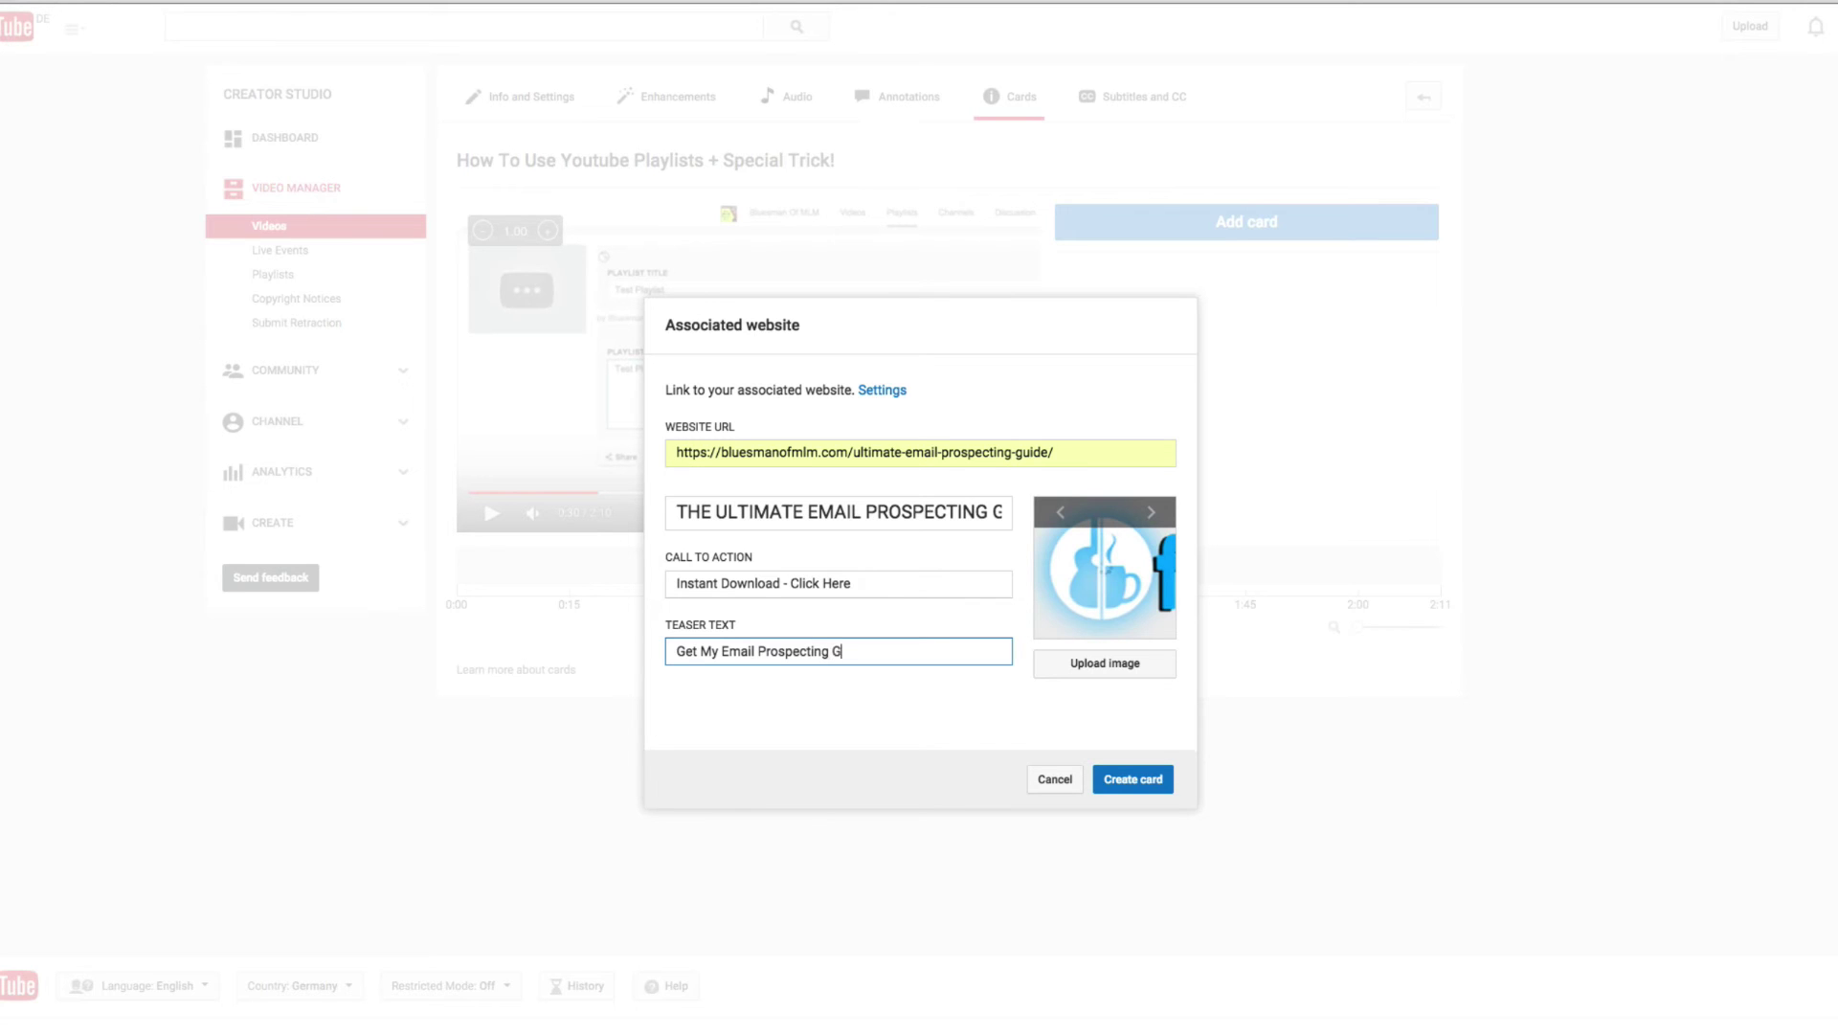
{"action": "type", "text": "uide"}
Upload the book image with the "Download now" button from the desktop as the card image, and create the card
{"action": "left_click", "coordinate": [1152, 515]}
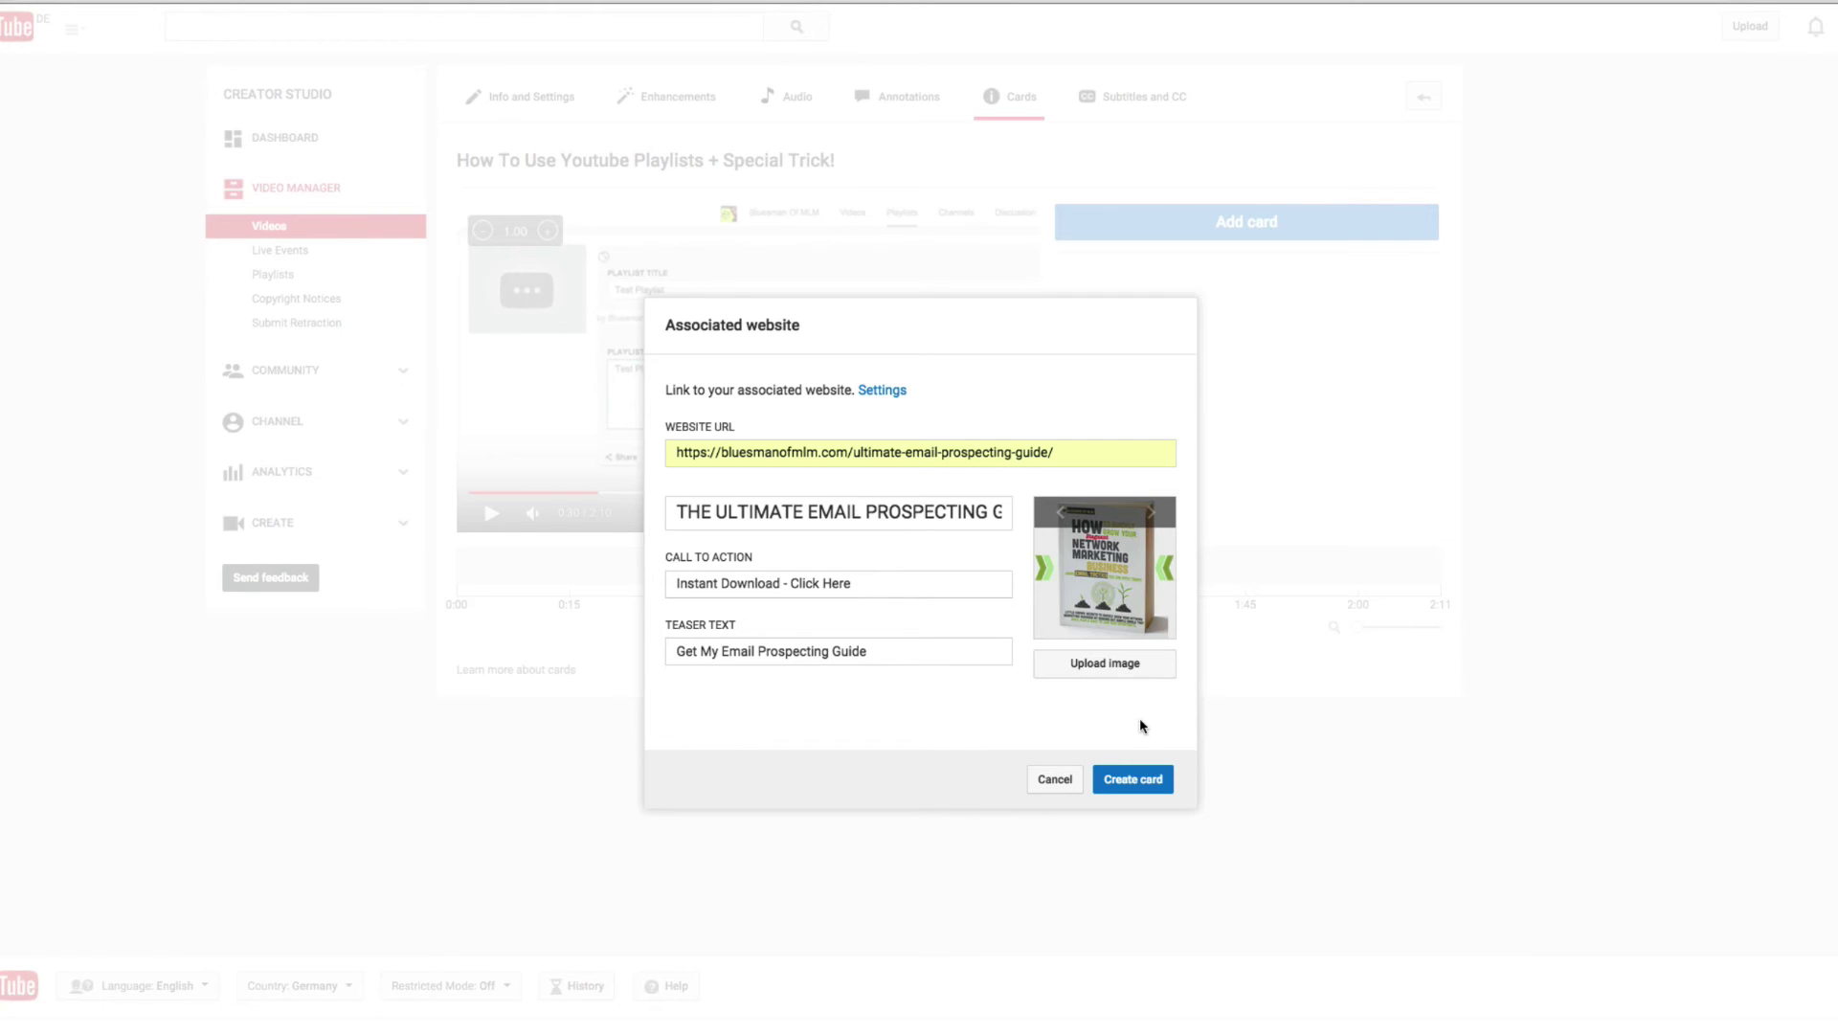
{"action": "left_click", "coordinate": [1120, 662]}
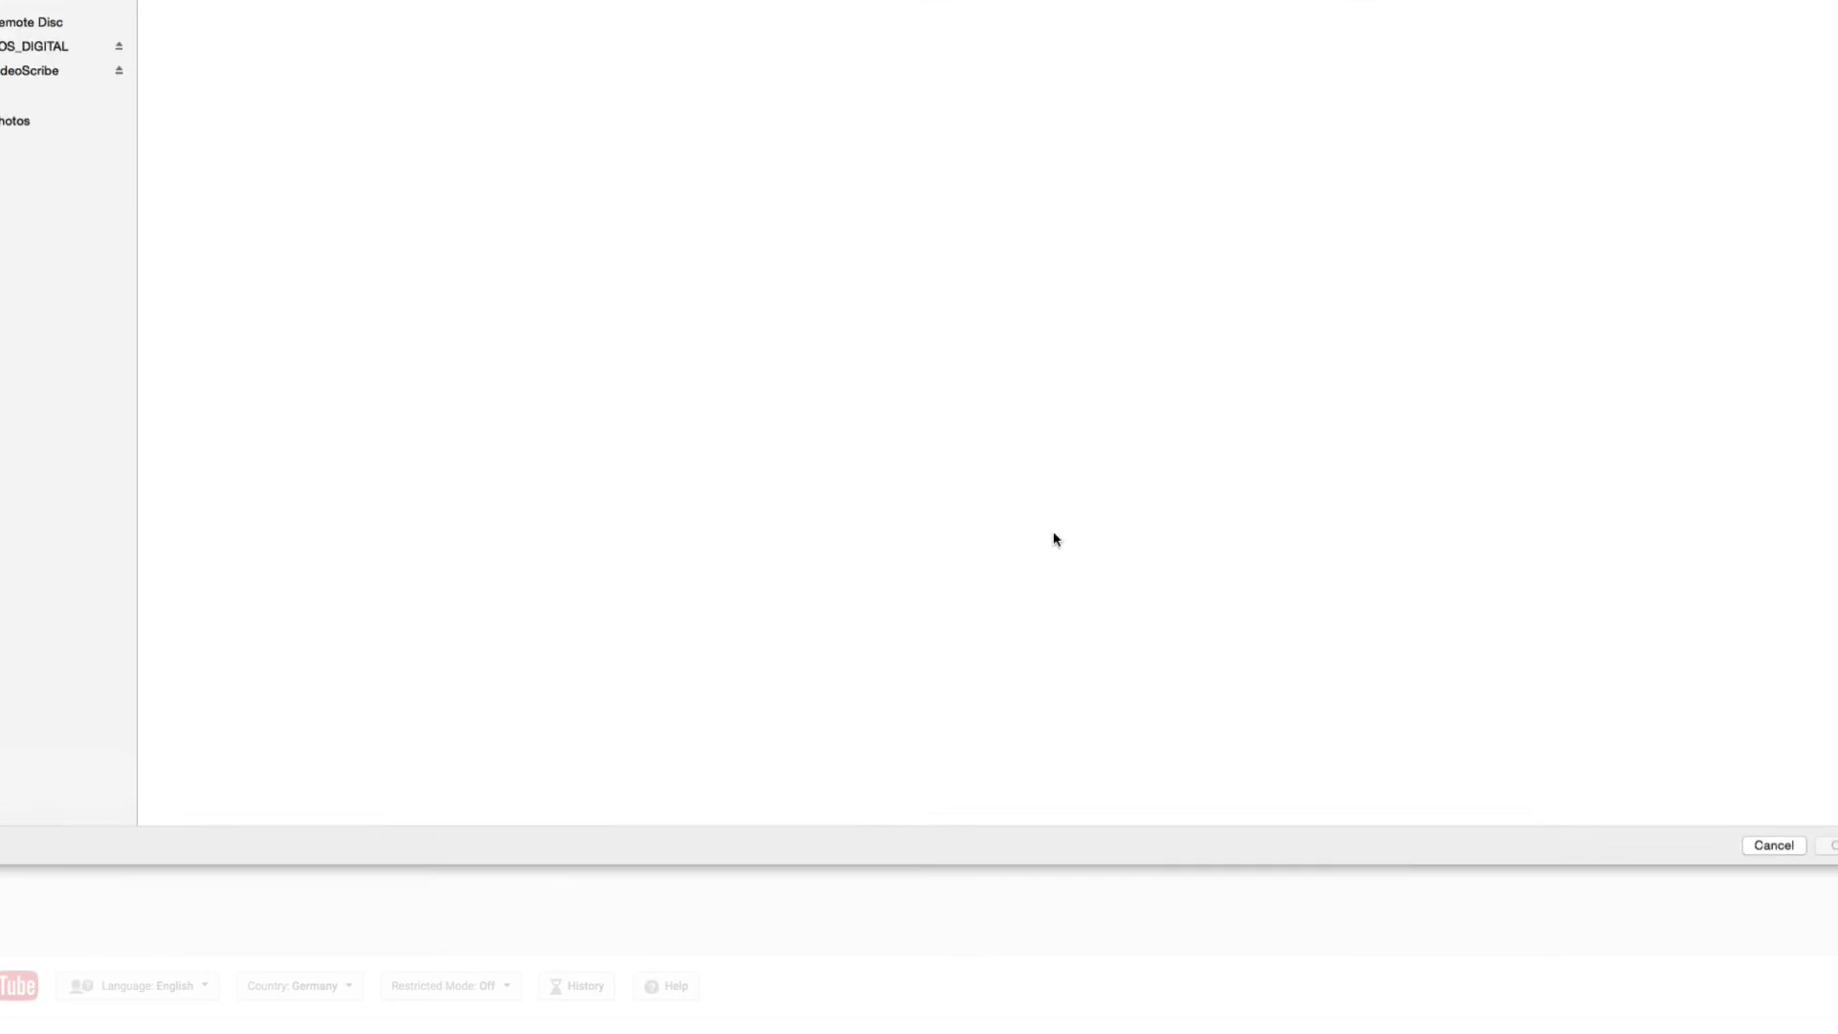
{"action": "scroll", "coordinate": [1550, 376], "scroll_direction": "right", "scroll_amount": 8}
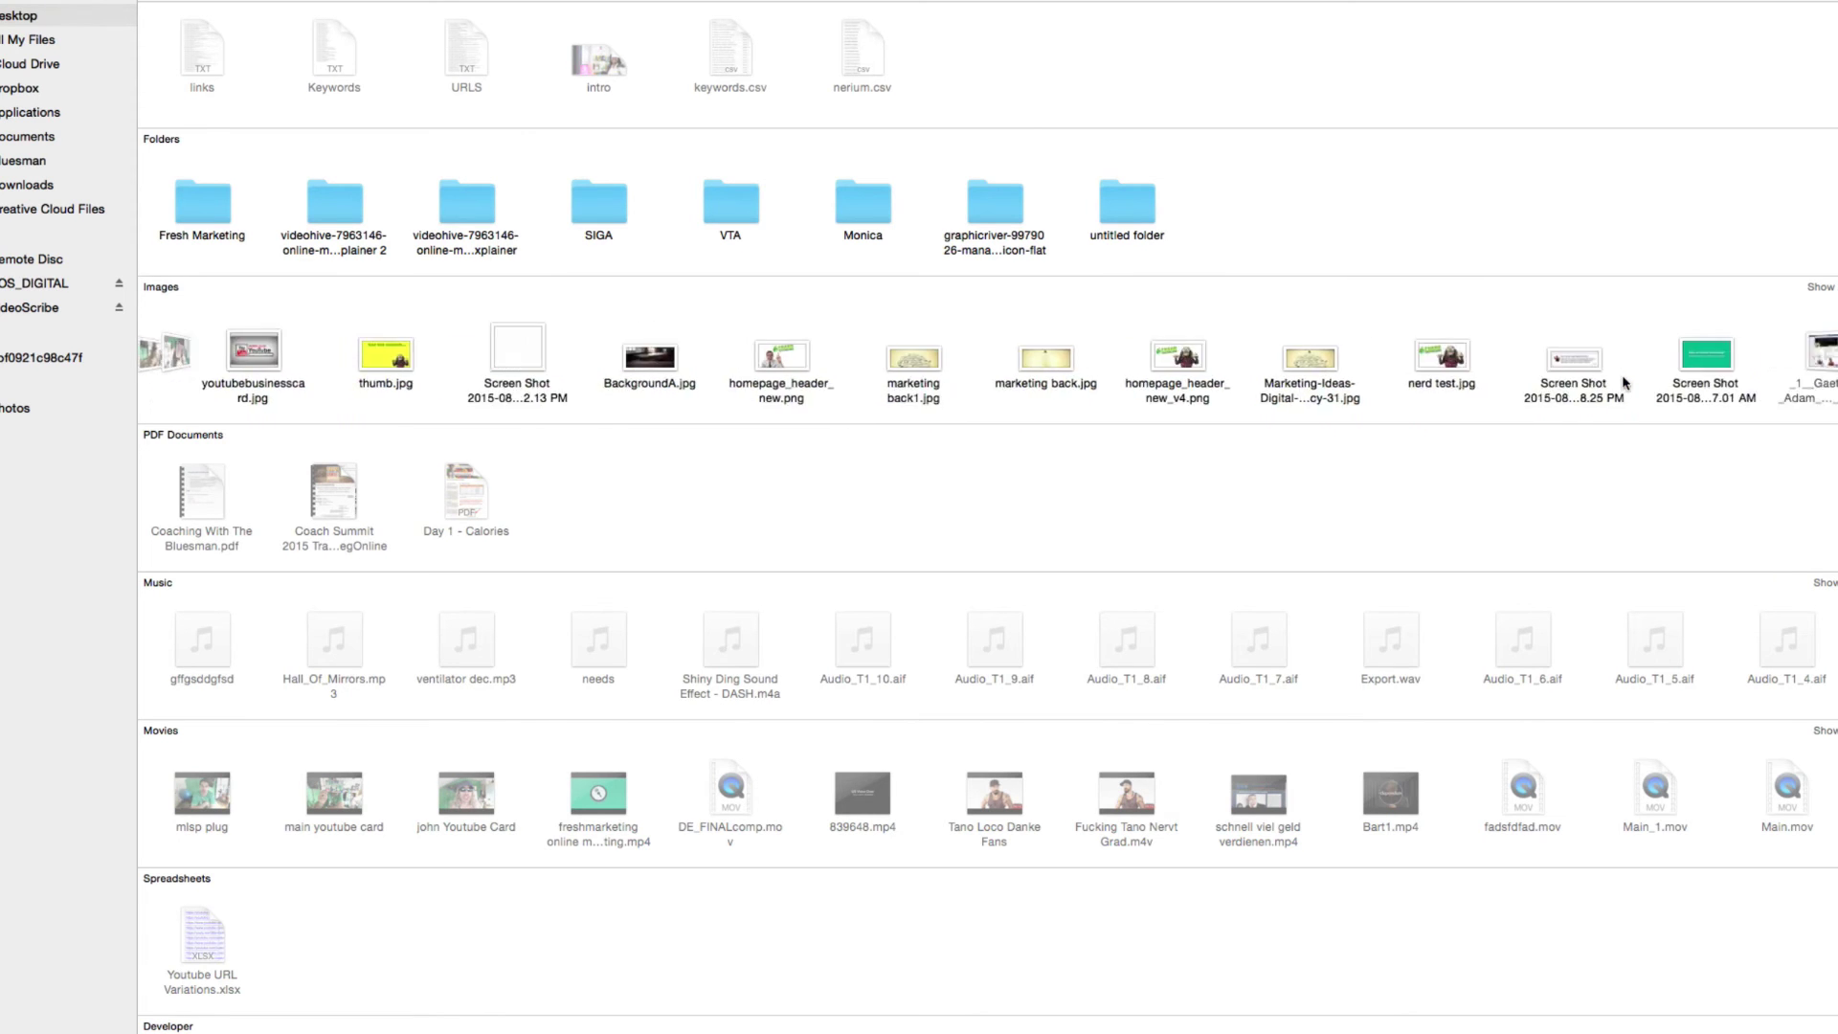
{"action": "scroll", "coordinate": [1624, 383], "scroll_direction": "right", "scroll_amount": 6}
{"action": "double_click", "coordinate": [1522, 359]}
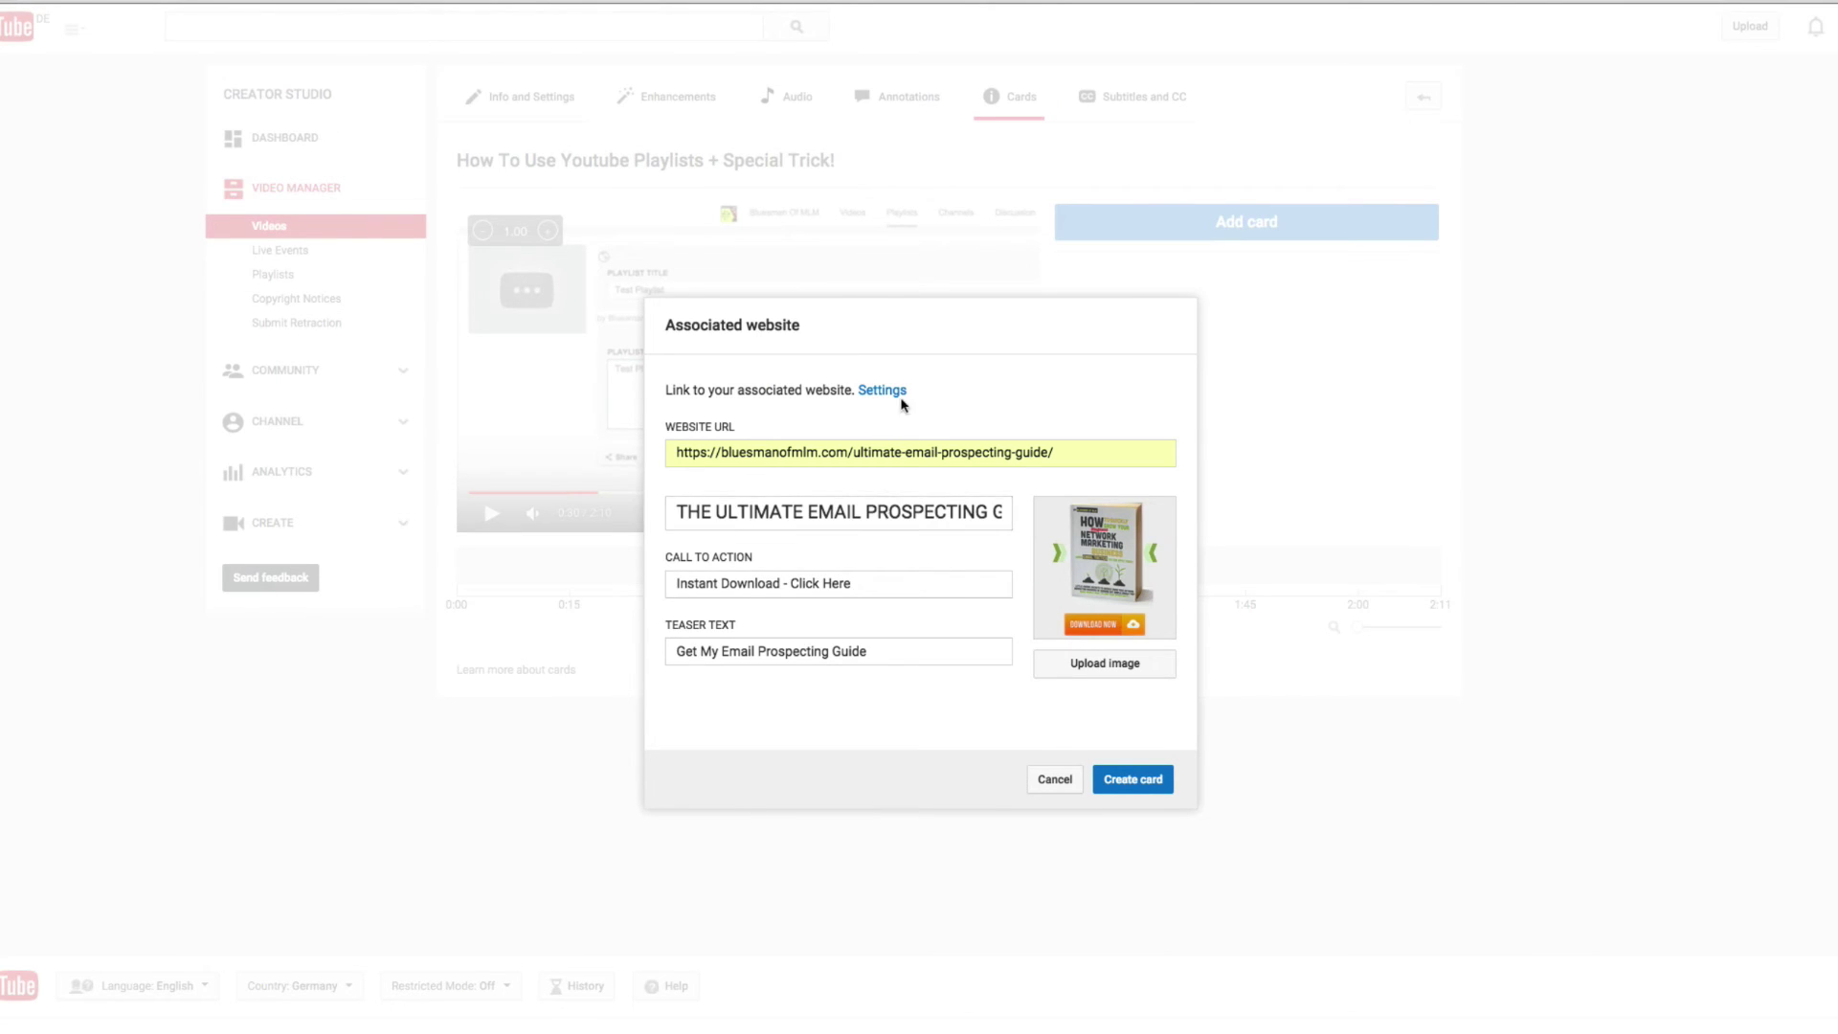
{"action": "left_click", "coordinate": [1130, 790]}
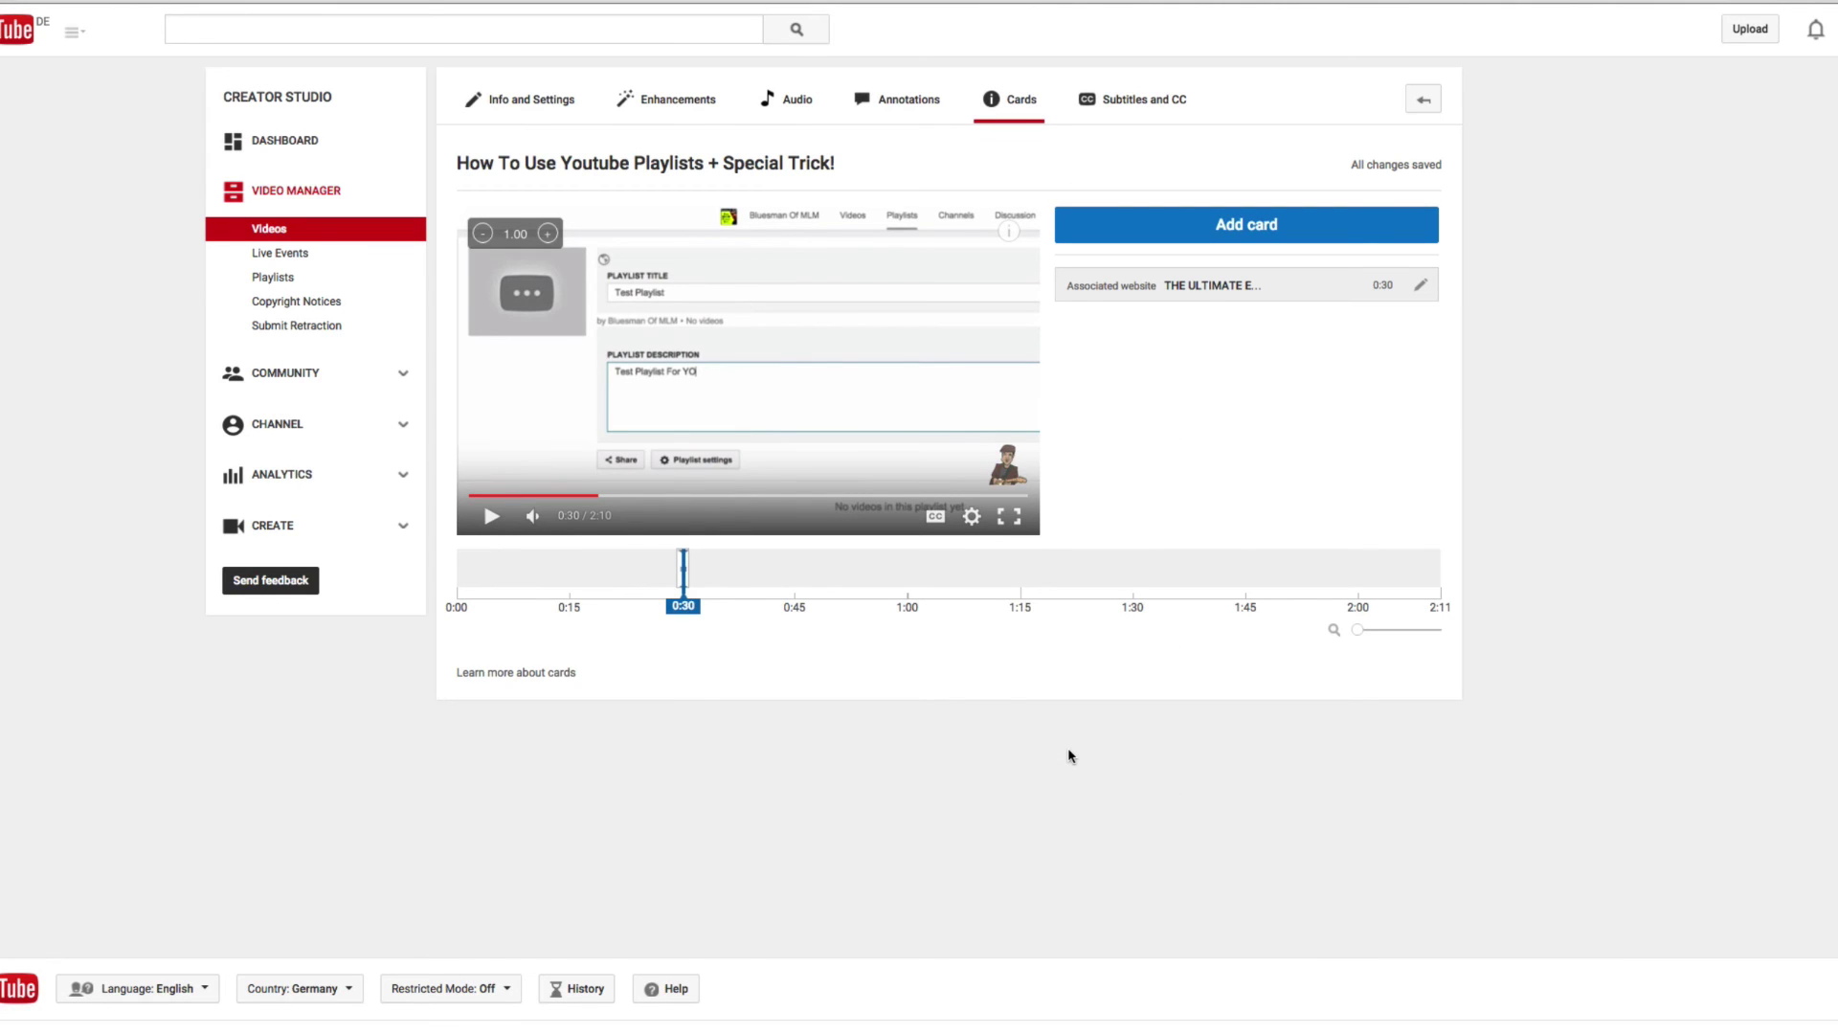
Preview the website card by playing the video from 0:27, and move the timeline marker to 0:58
{"action": "left_click", "coordinate": [666, 569]}
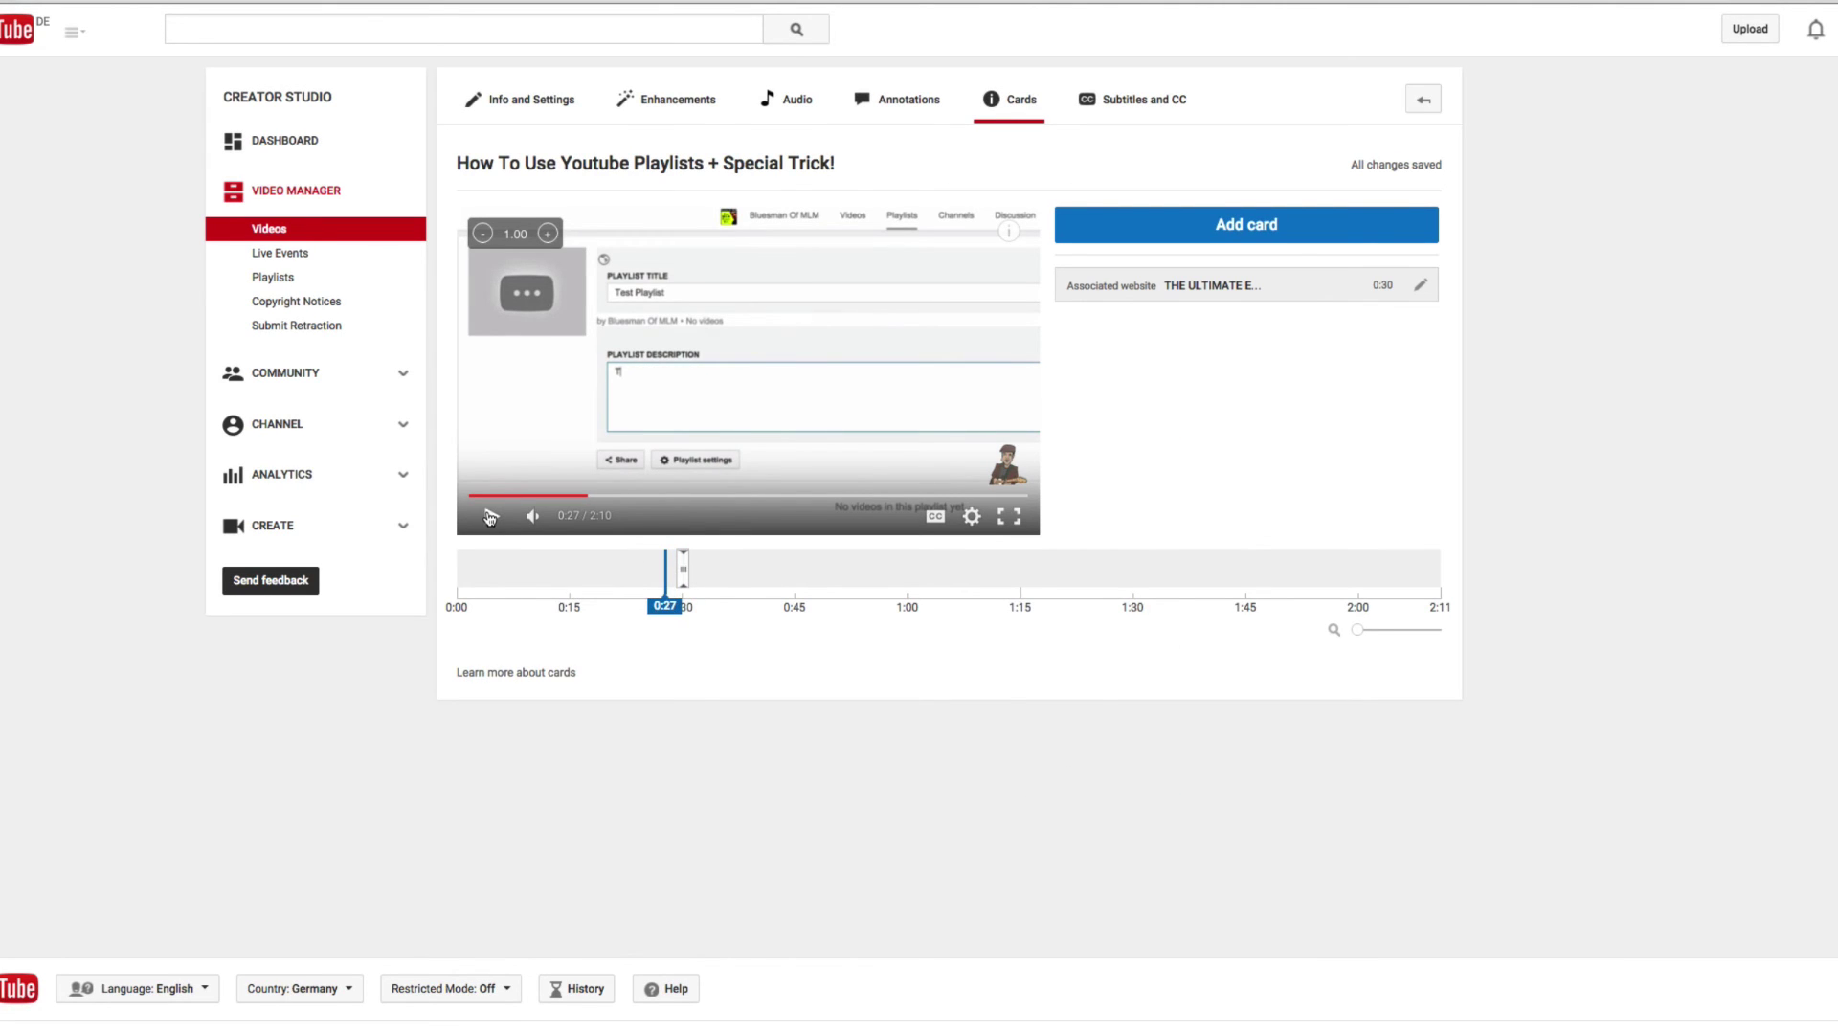
{"action": "left_click", "coordinate": [499, 518]}
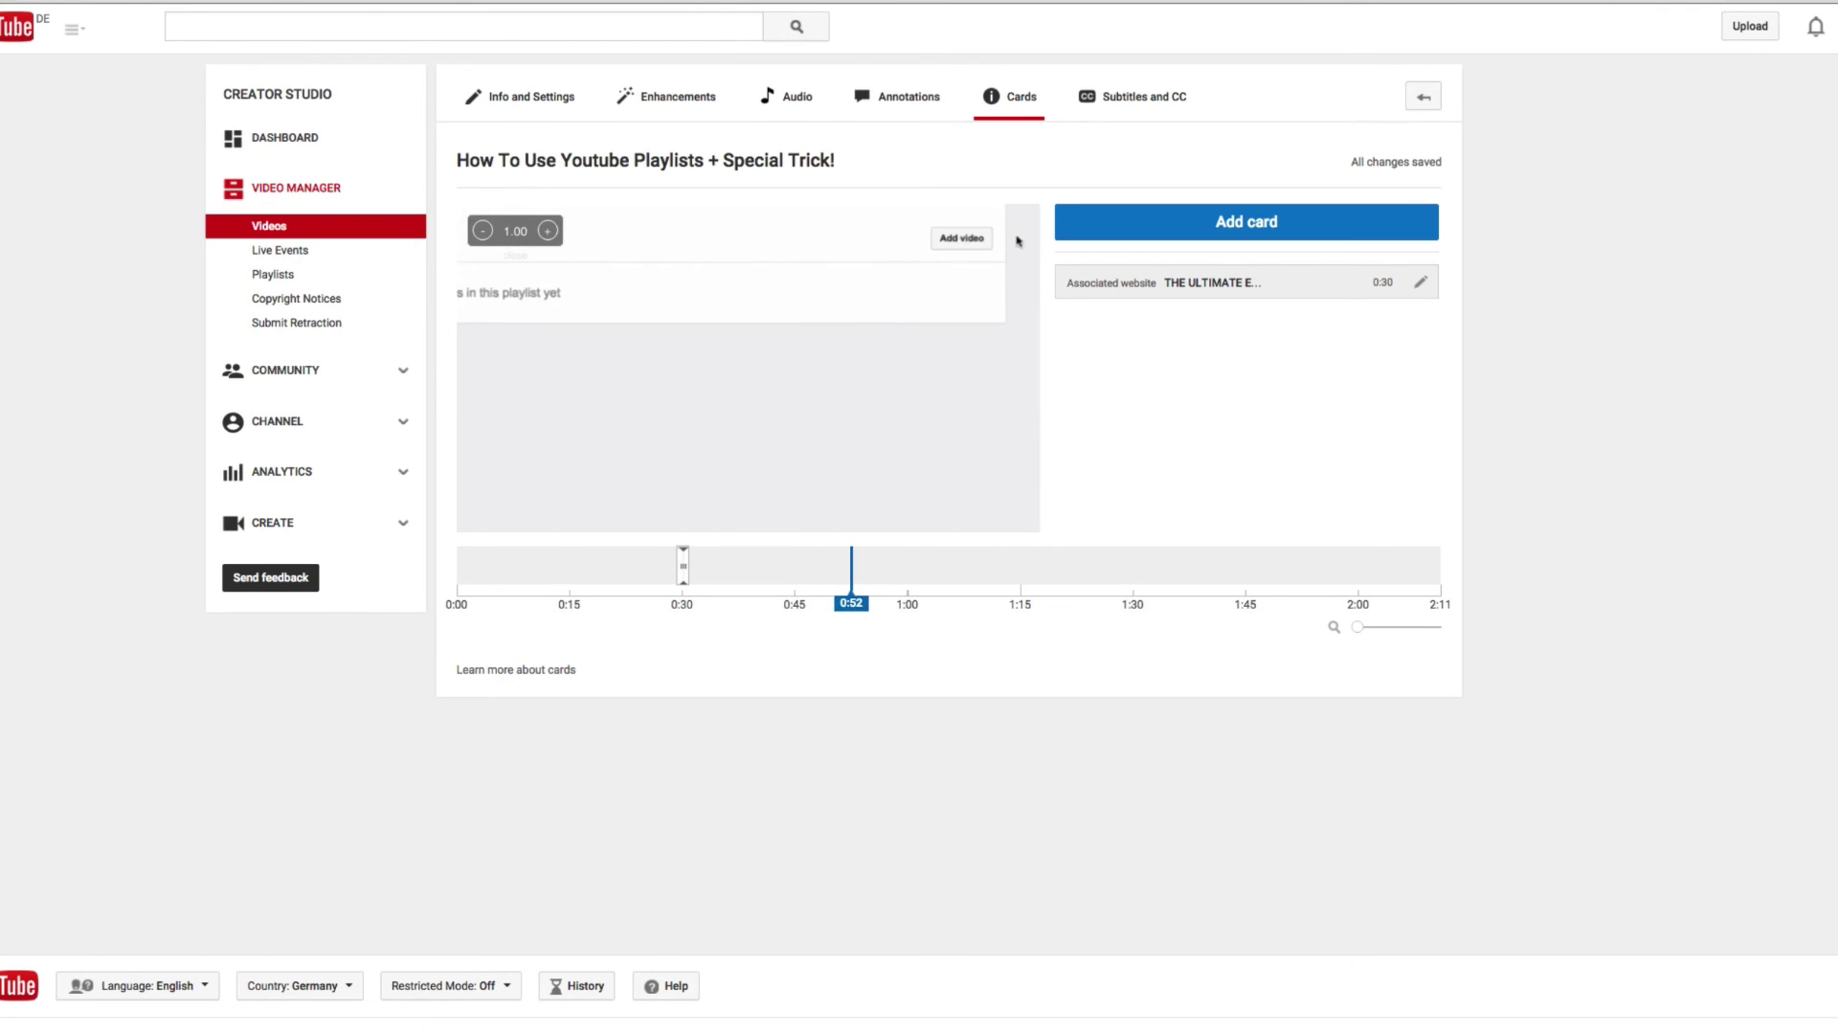
{"action": "left_click", "coordinate": [894, 569]}
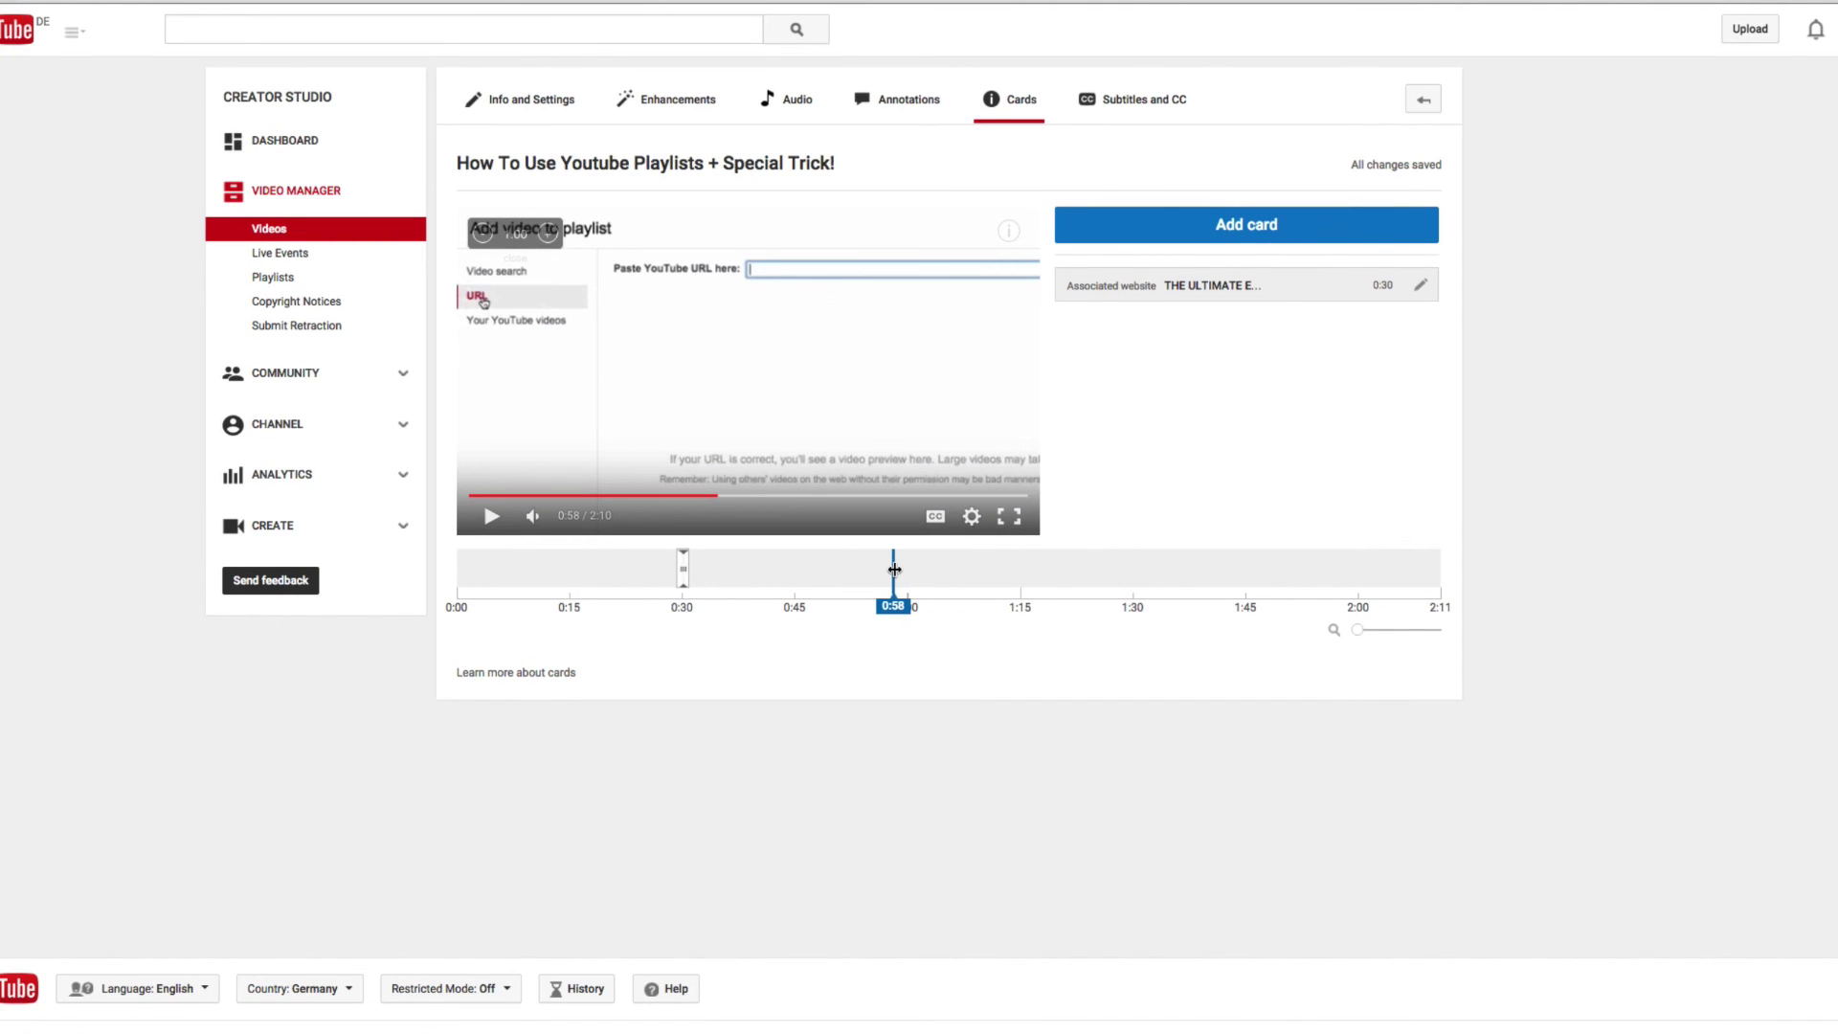